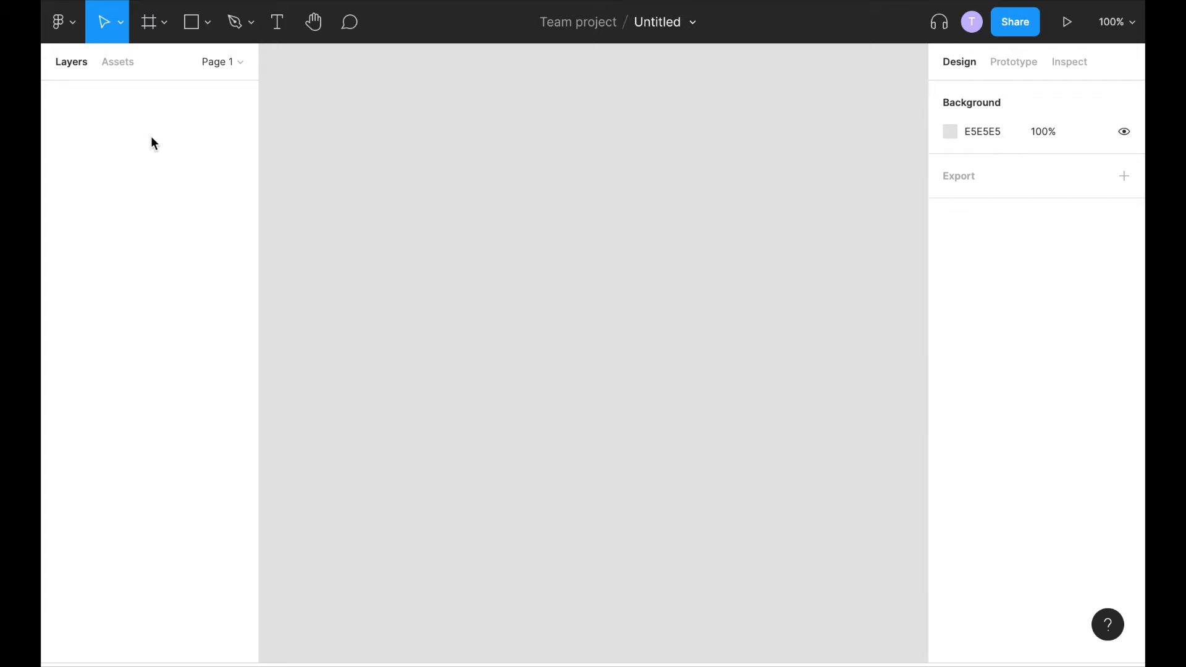
Create a 360 × 640 Android frame and place the title text "Acadian Adventures" near its upper edge at about X 52, Y 20
left_click(150, 29)
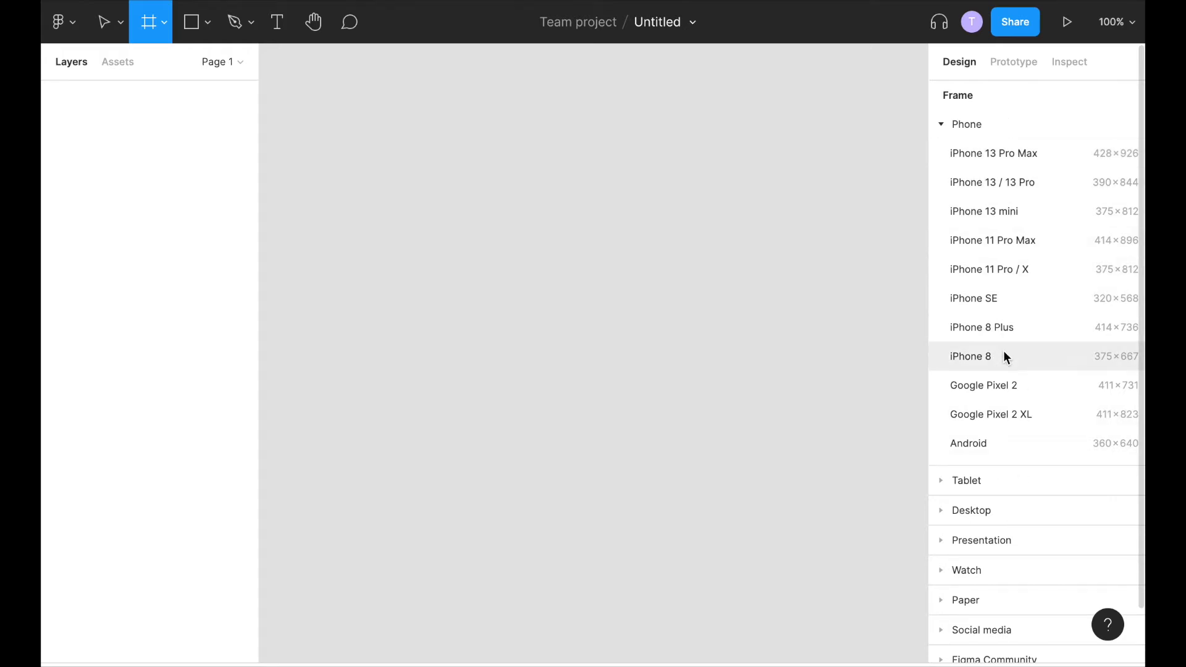
left_click(976, 443)
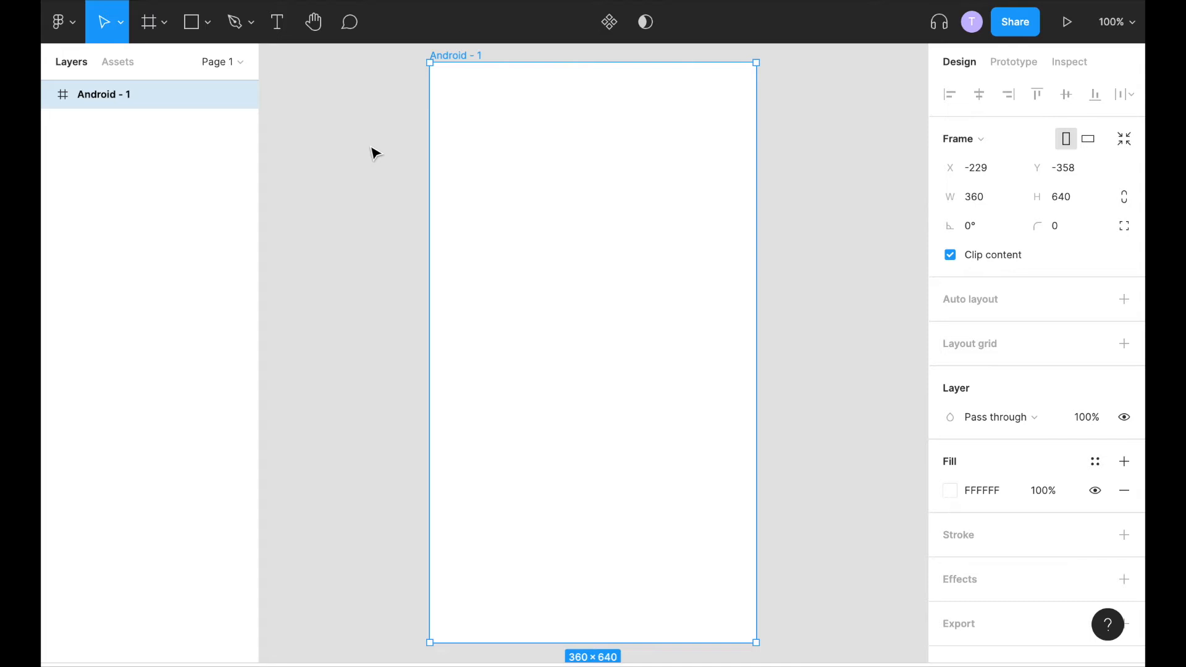
left_click(278, 36)
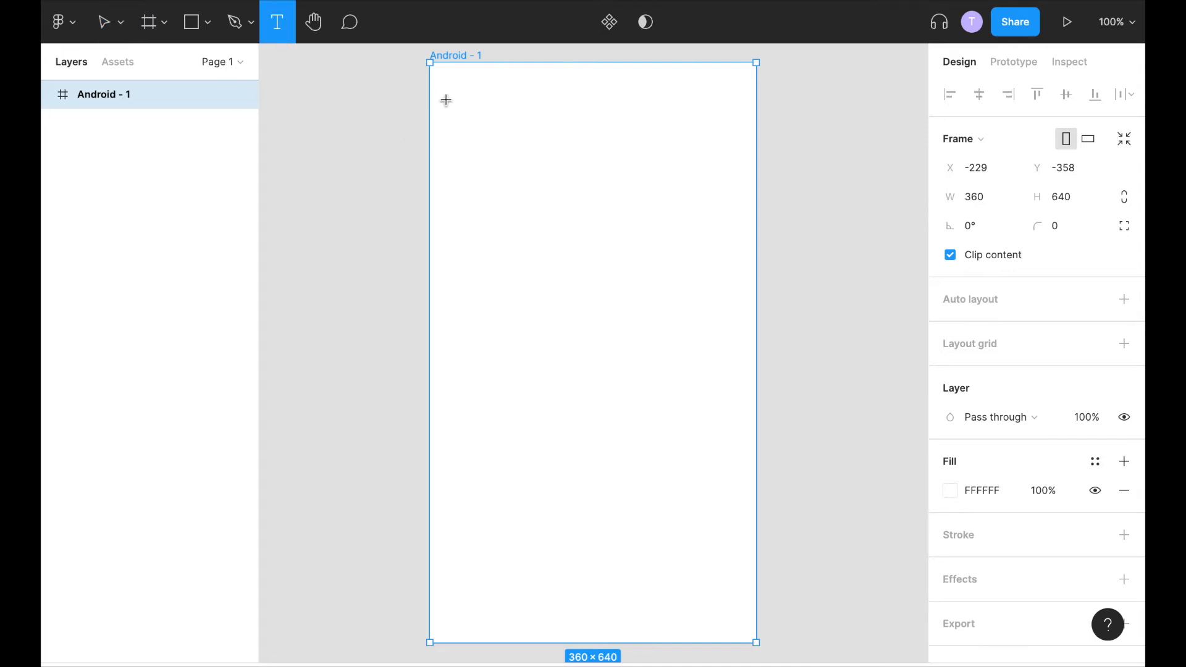
key("Escape")
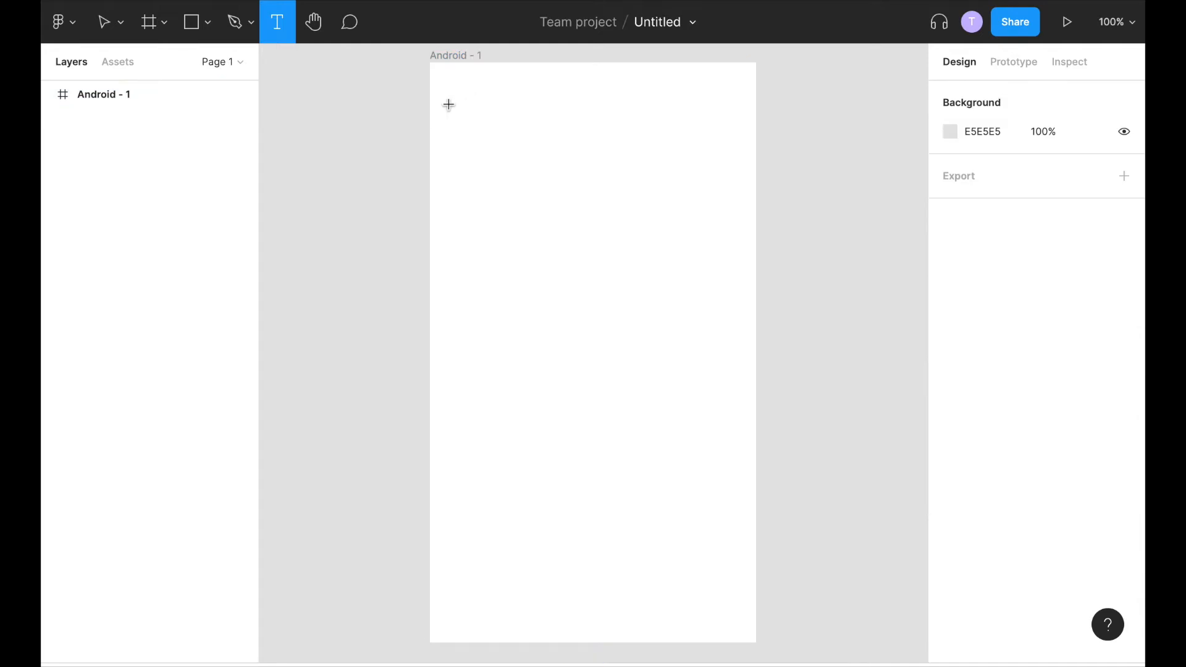
left_click(449, 105)
type("Acadi")
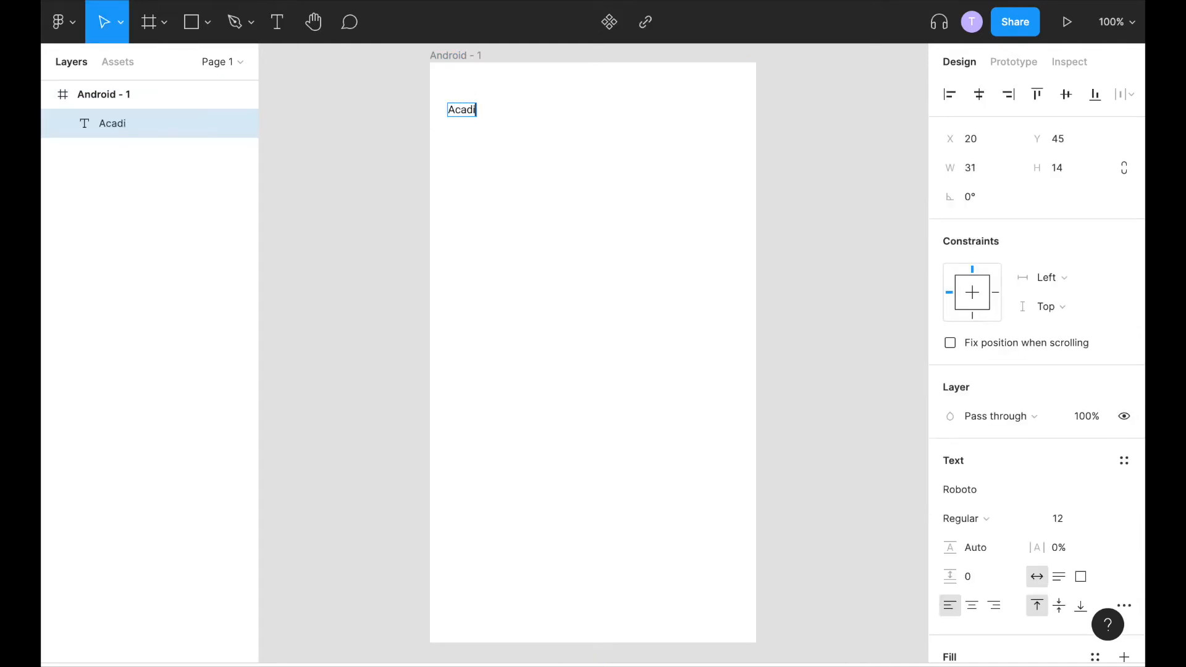
type("an Adventures")
key("Escape")
left_click_drag(495, 115, 524, 96)
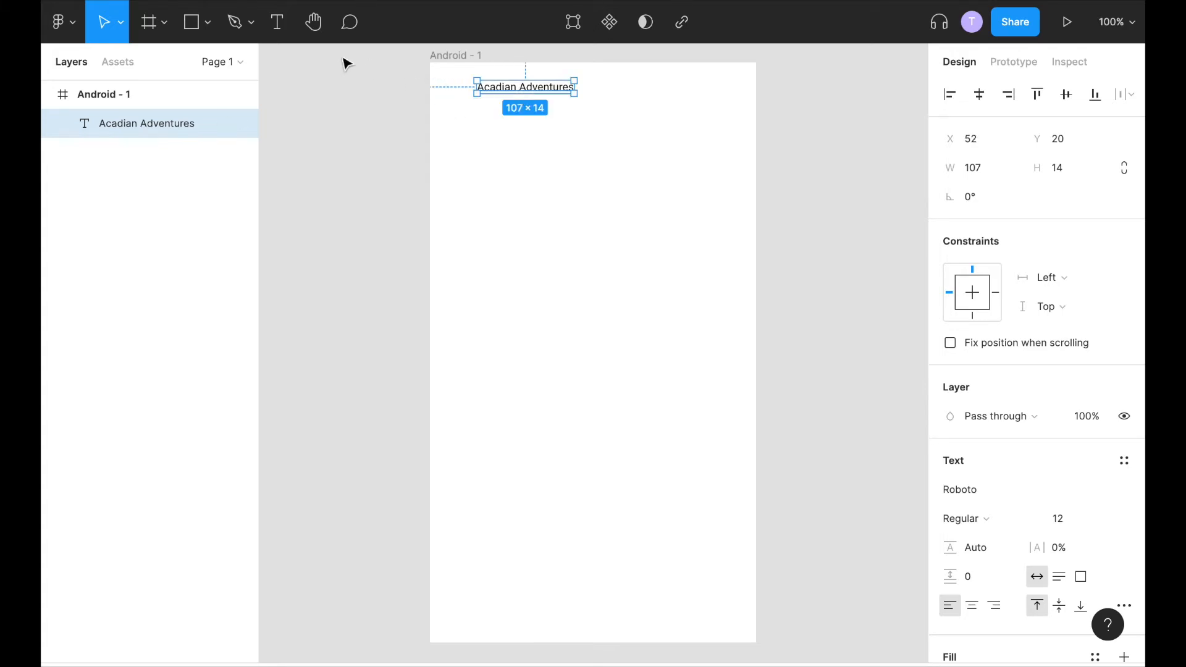
left_click(309, 119)
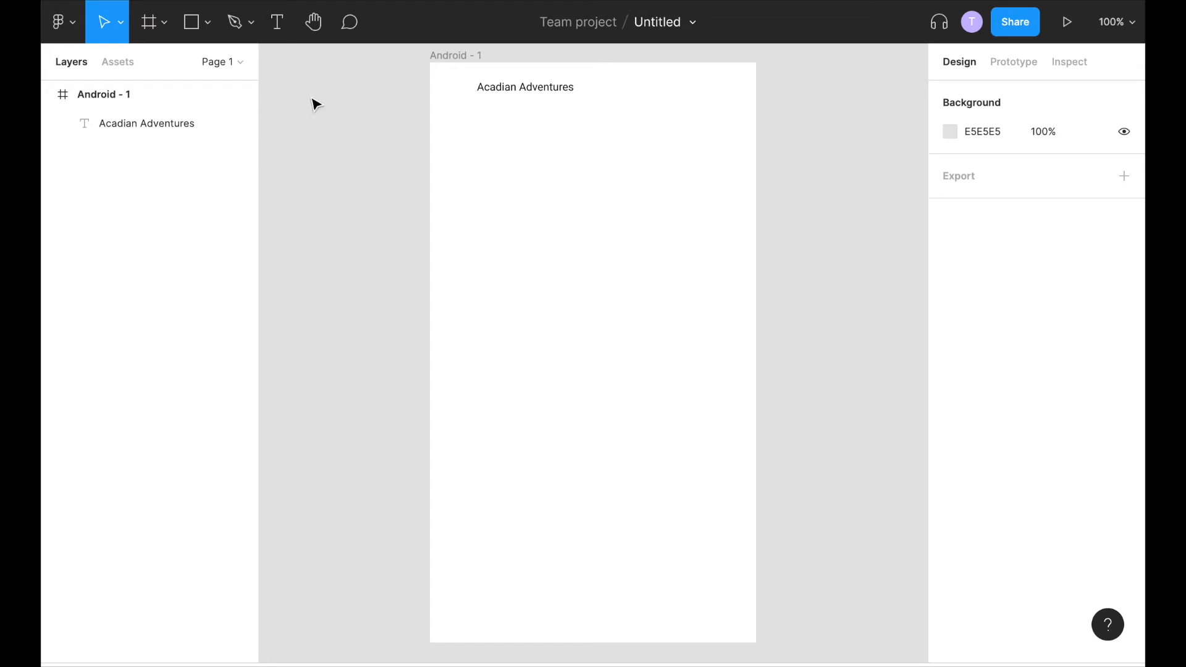
Draw a small rectangle as a logo placeholder just left of the "Acadian Adventures" title
left_click(204, 23)
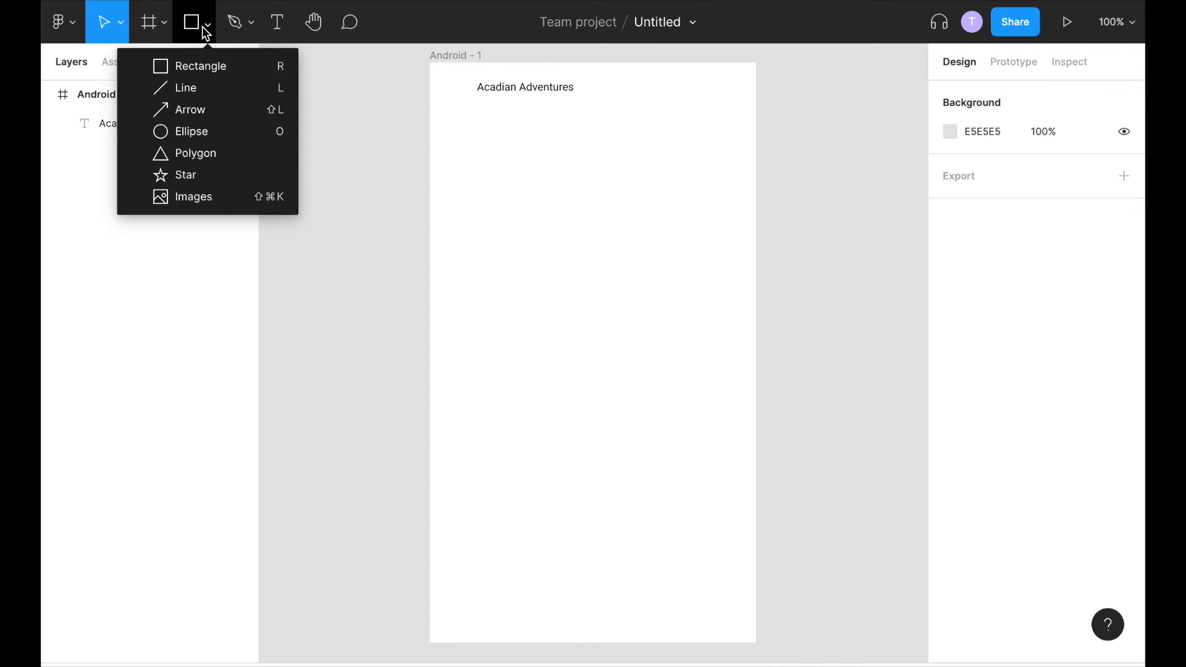
left_click(202, 64)
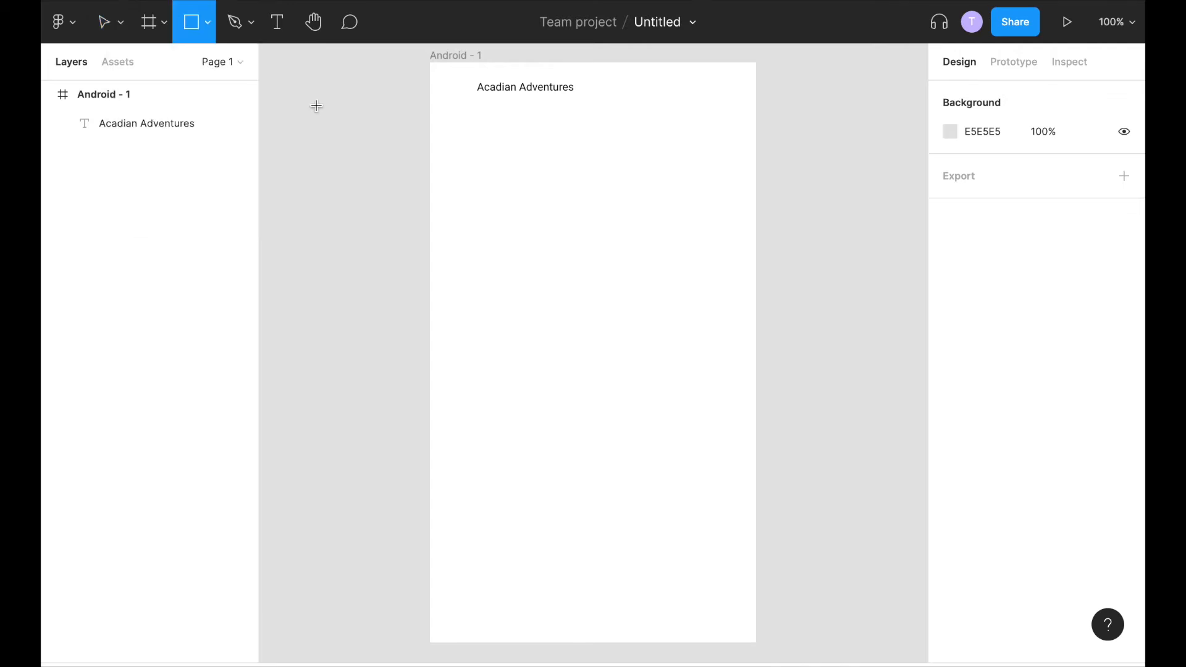
left_click_drag(442, 75, 473, 107)
left_click(559, 176)
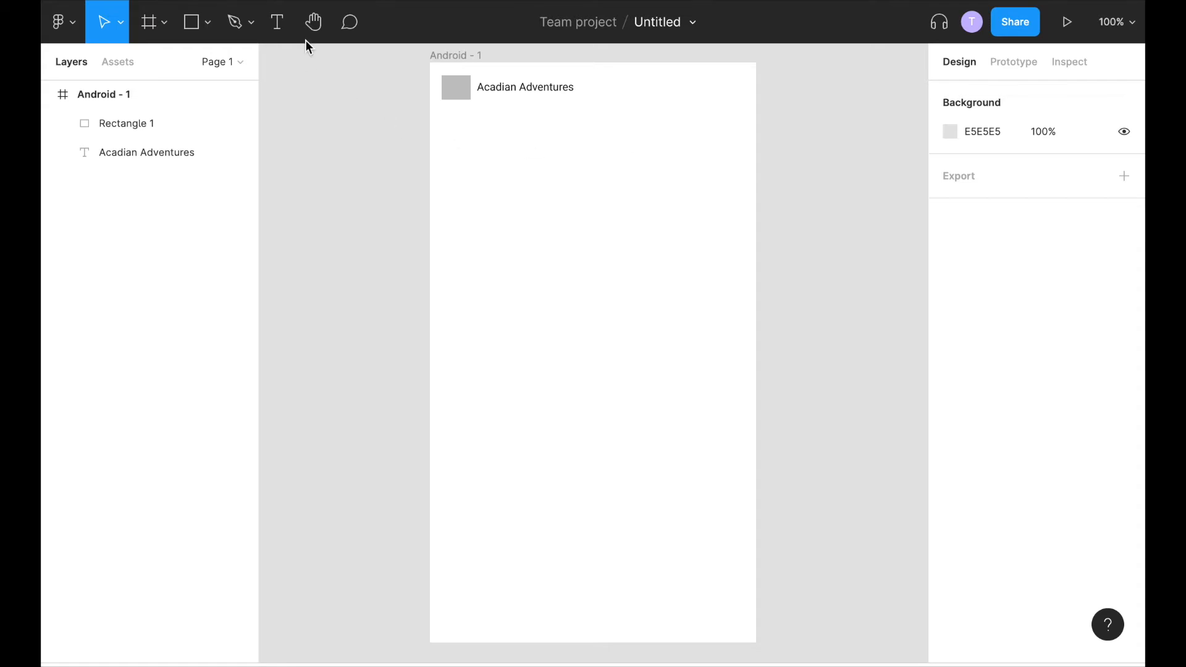
Add a "Home" text label below the title at about X 158, Y 72
left_click(280, 31)
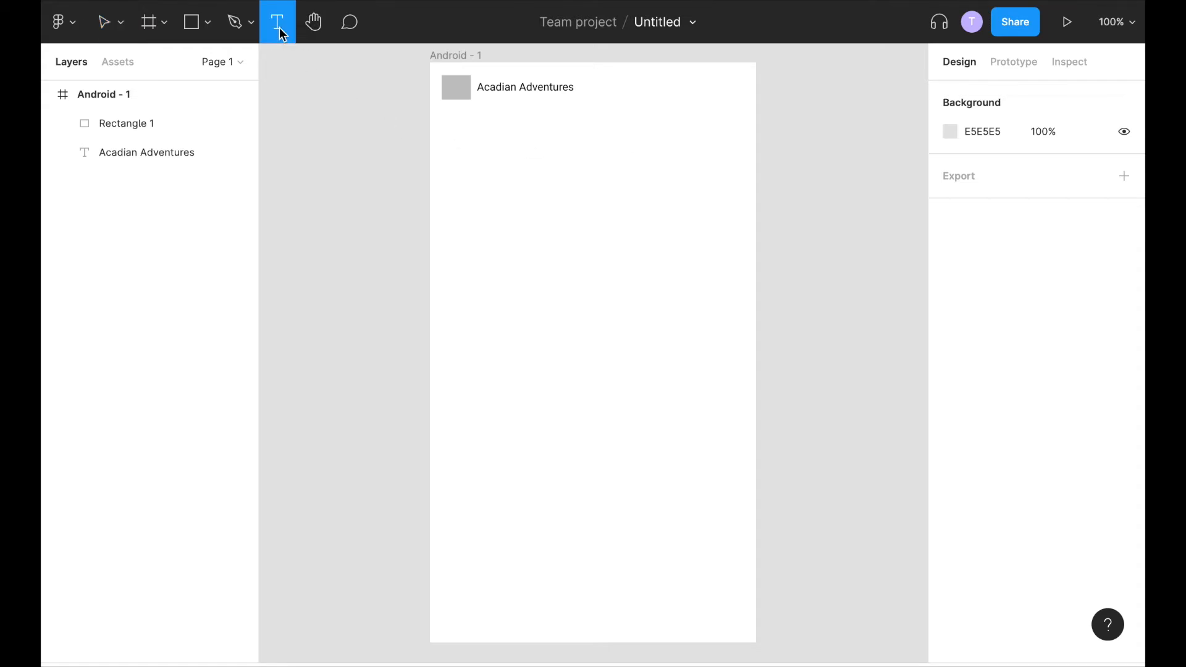
left_click(574, 128)
type("Home")
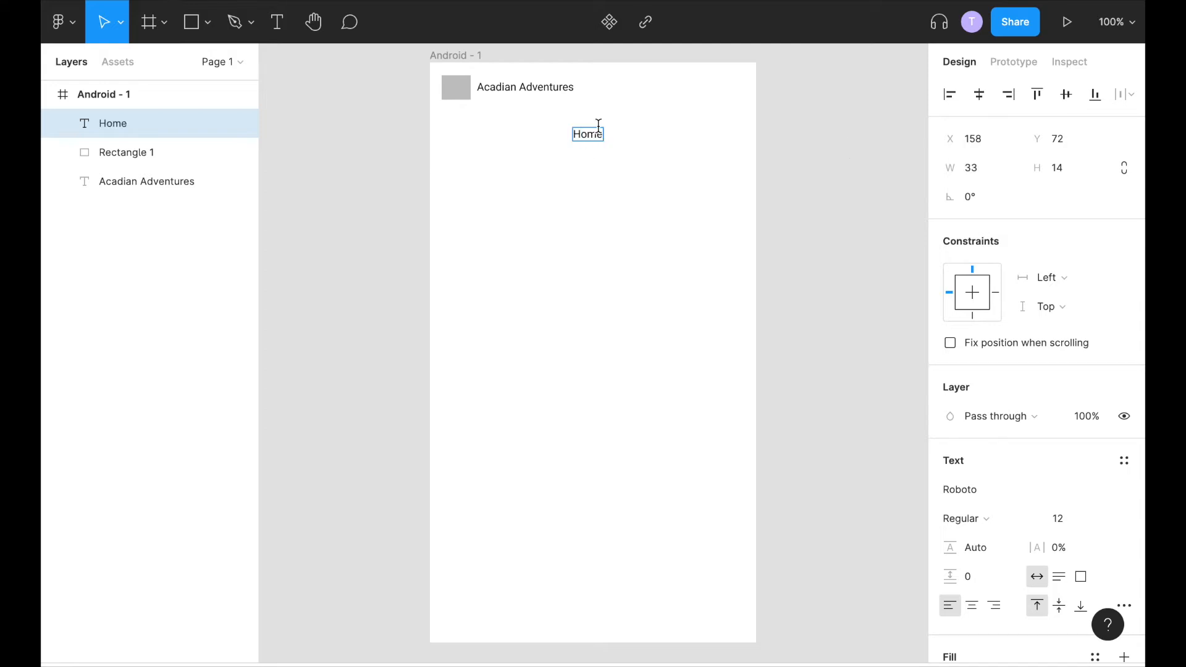
key("Escape")
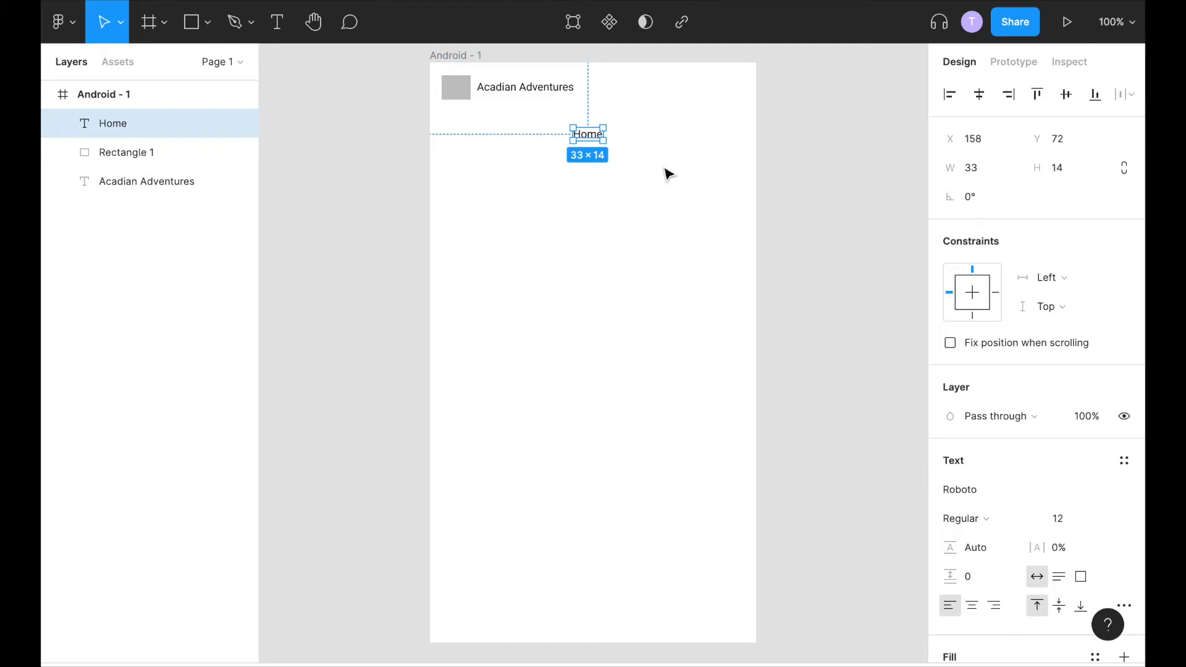
Duplicate the "Home" label, place the copy beside it at about X 209, and change its text to "Tide Pools"
key("ctrl+c")
key("ctrl+v")
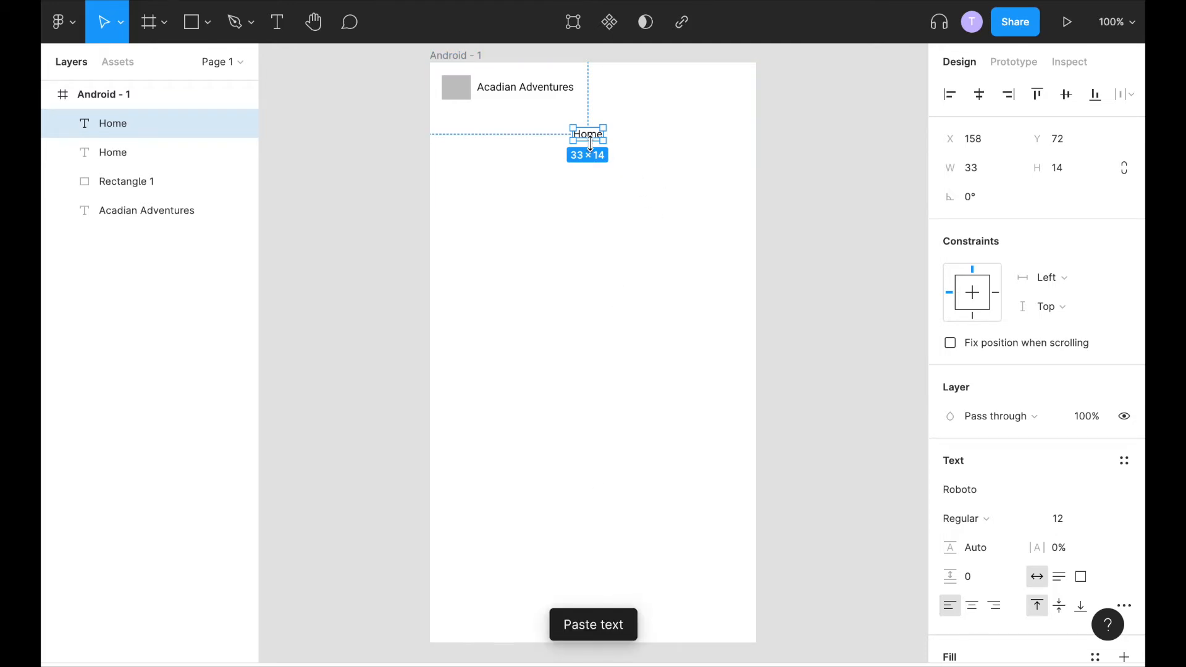
left_click_drag(591, 143, 636, 141)
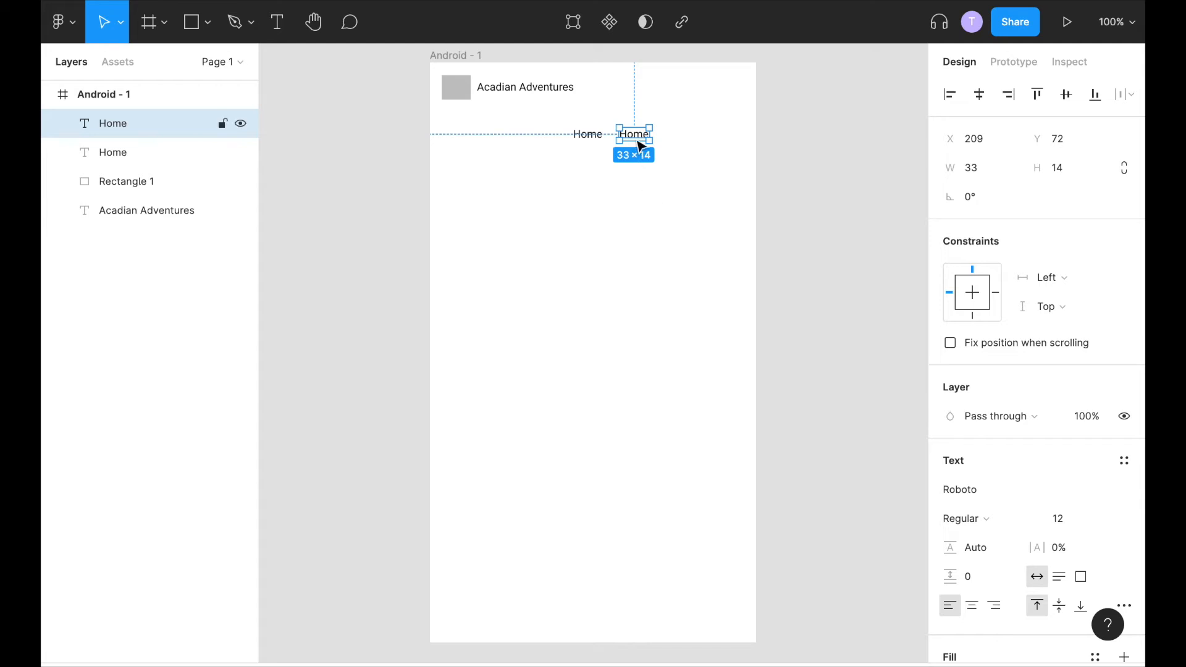
double_click(633, 135)
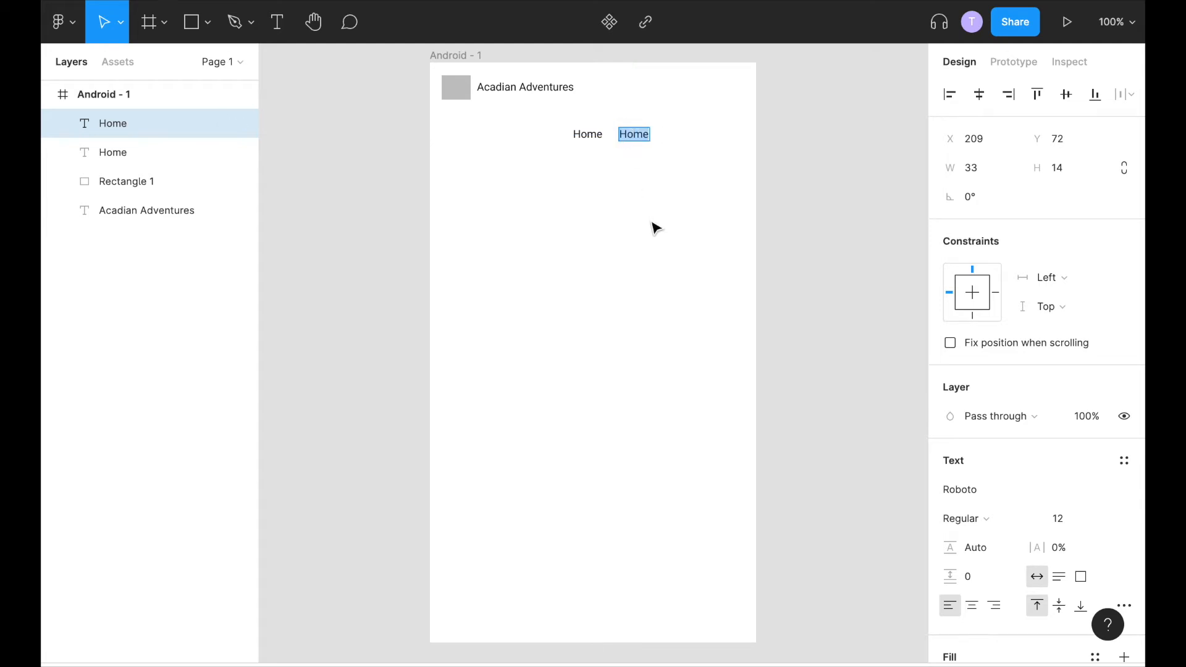
type("Tide Pools")
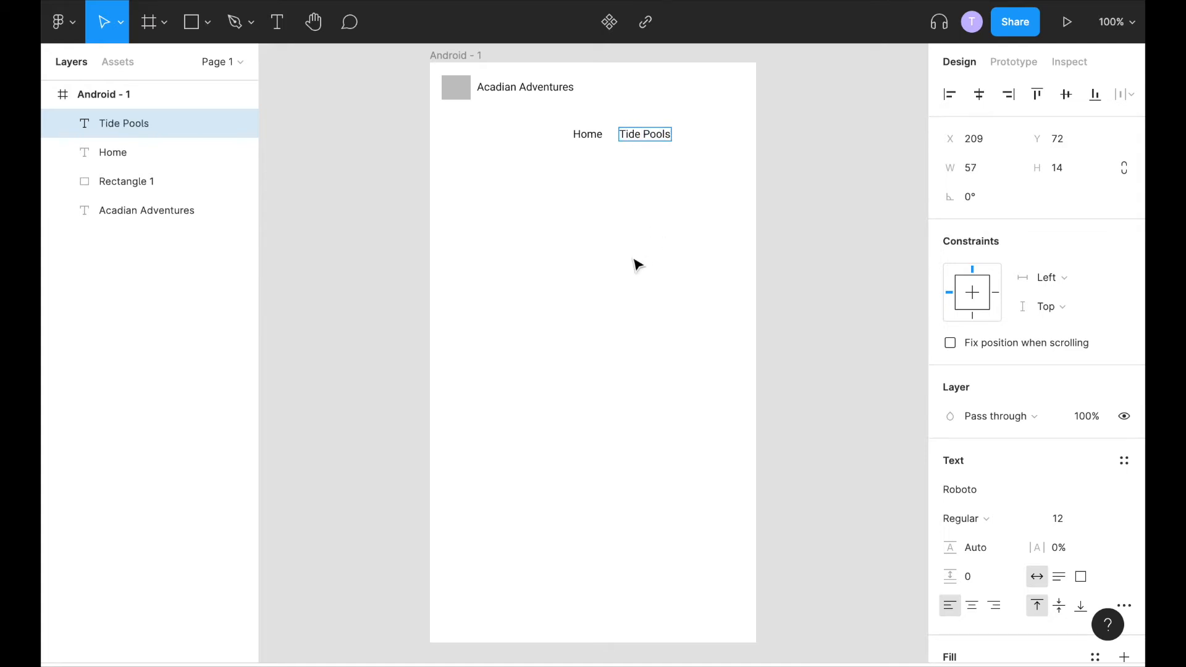
key("Escape")
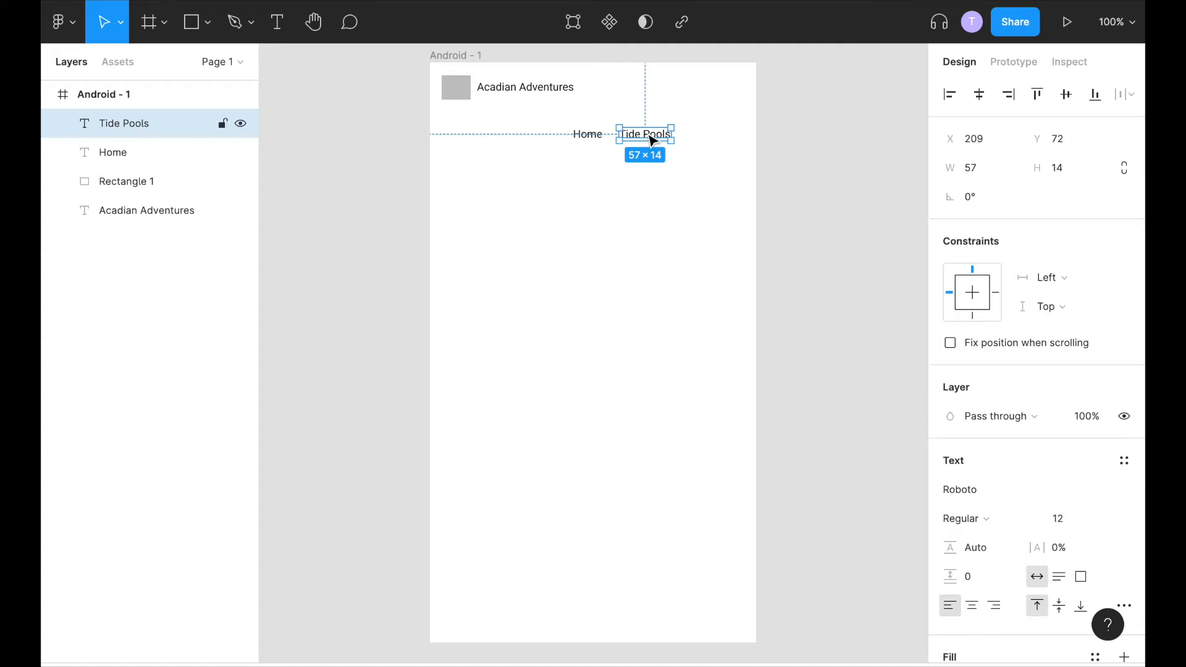
Duplicate the "Tide Pools" label, place the copy to its right at about X 284, and change its text to "Tours"
key("ctrl+v")
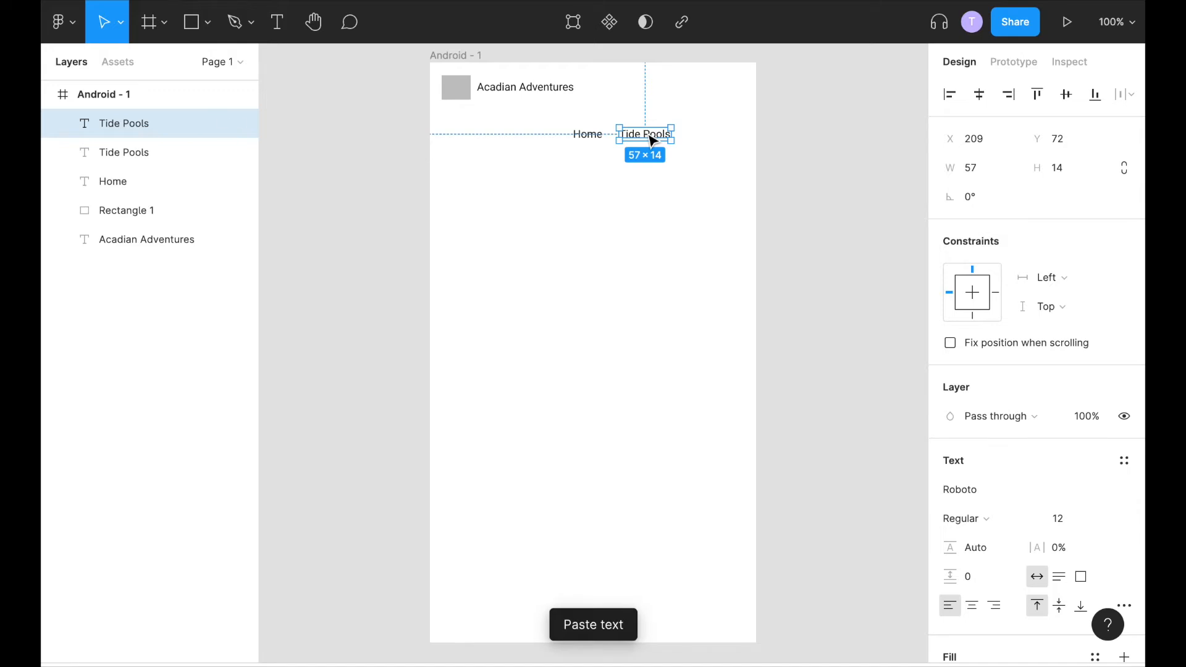
left_click_drag(653, 141, 720, 140)
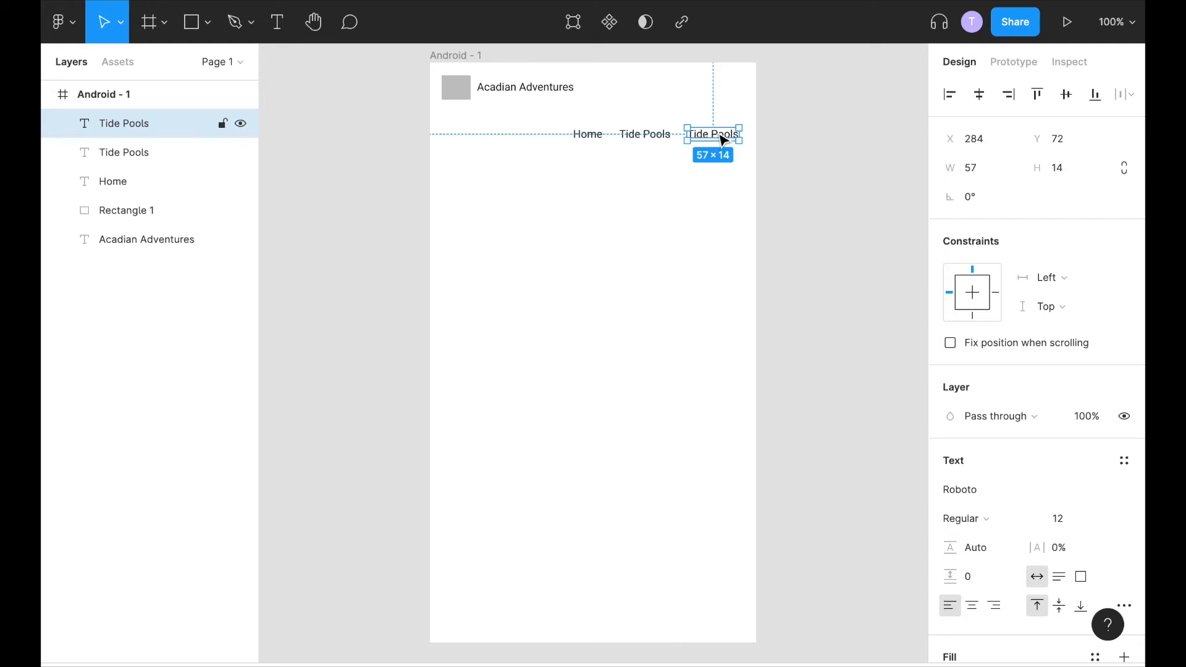
double_click(719, 134)
type("Tours")
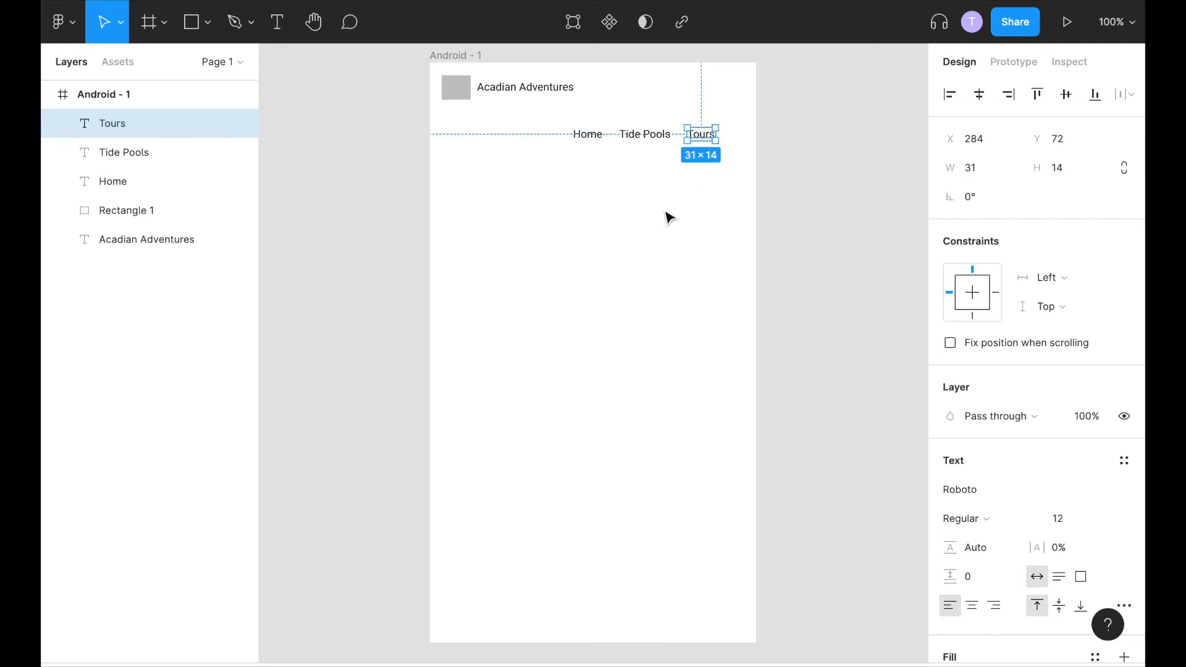
key("Escape")
left_click(601, 280)
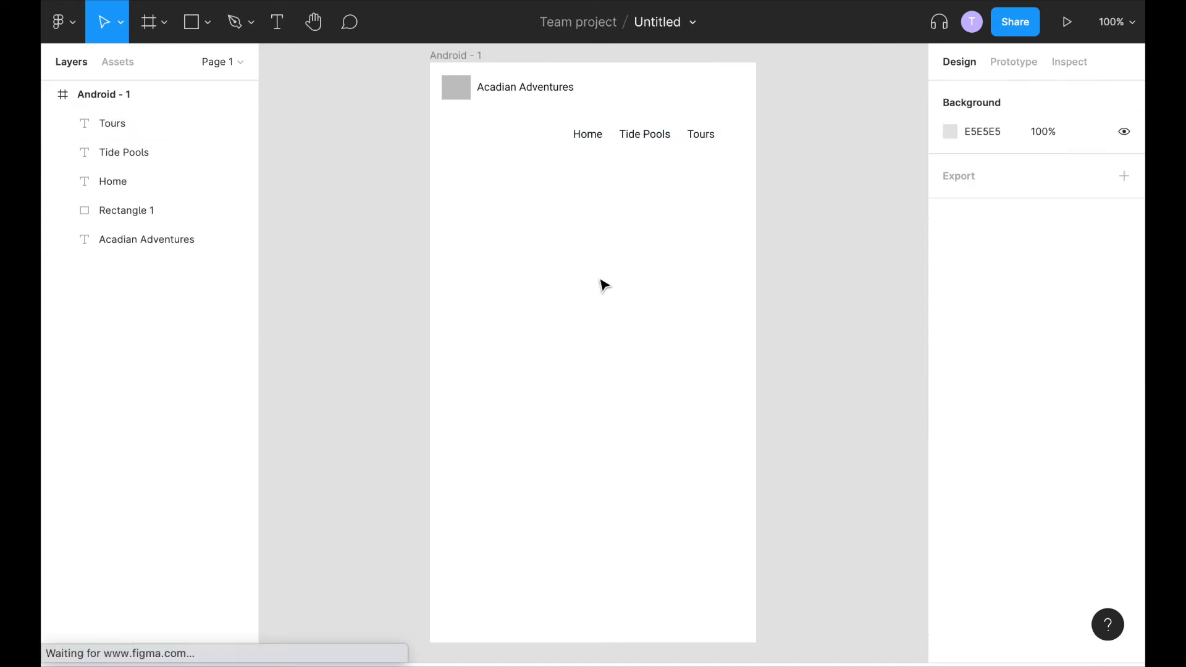
Draw a large rectangle as an image placeholder below the navigation labels, spanning most of the frame's width
left_click(192, 23)
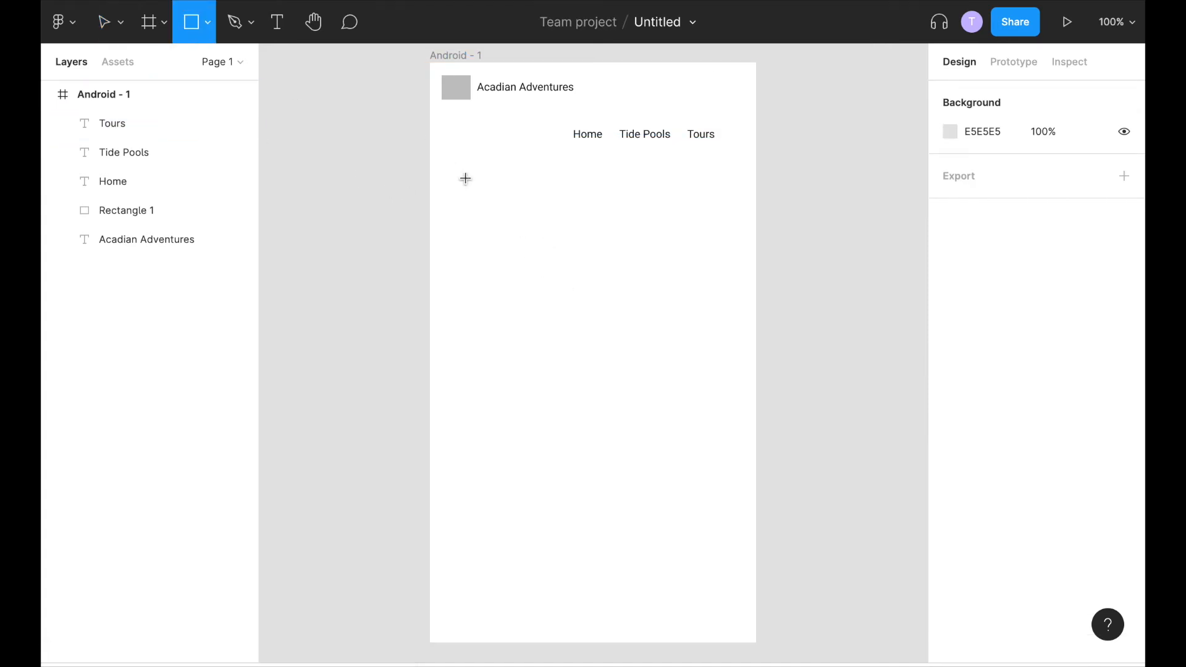
left_click_drag(457, 169, 727, 400)
left_click_drag(700, 304, 700, 306)
left_click(606, 490)
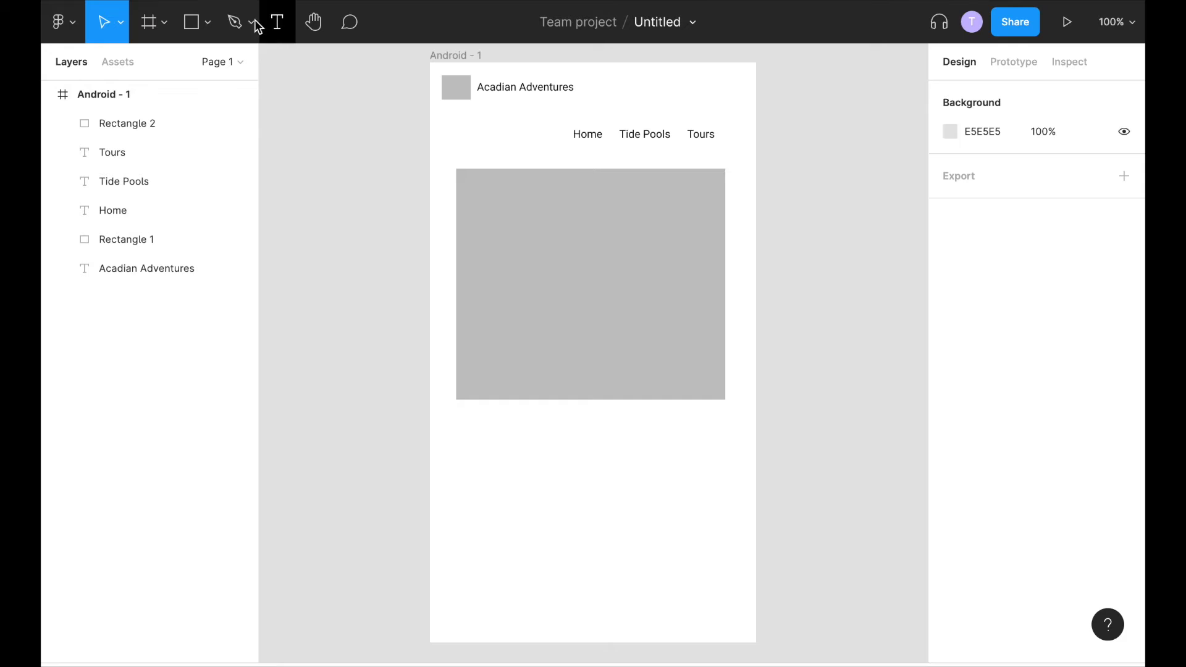
Add a text box of about 121 × 22 below the large rectangle containing "(c) 2021" and the author's surname
left_click(273, 35)
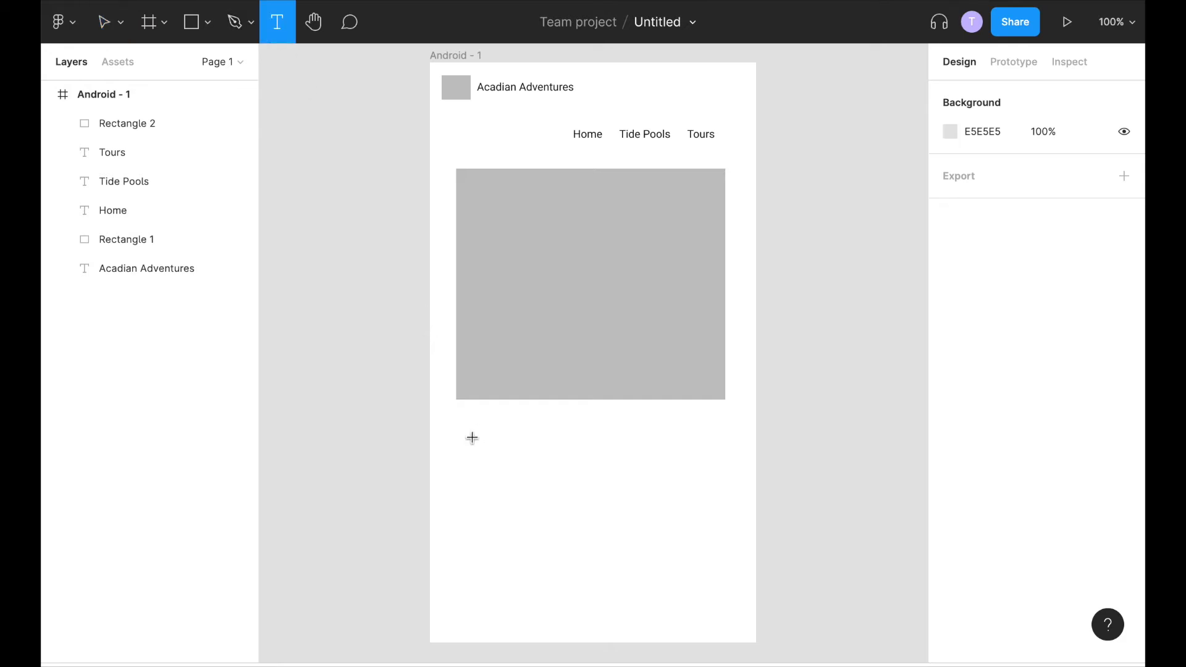
left_click_drag(456, 419, 567, 439)
type("(")
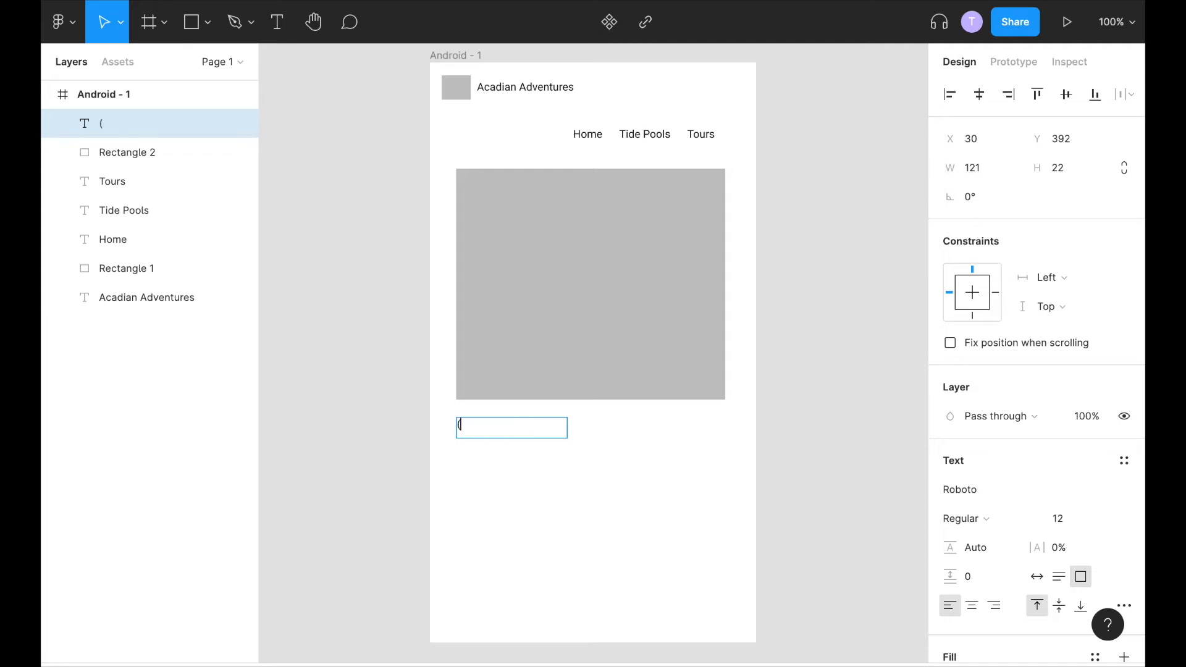
type("c) 2021 Majchrzak")
key("Escape")
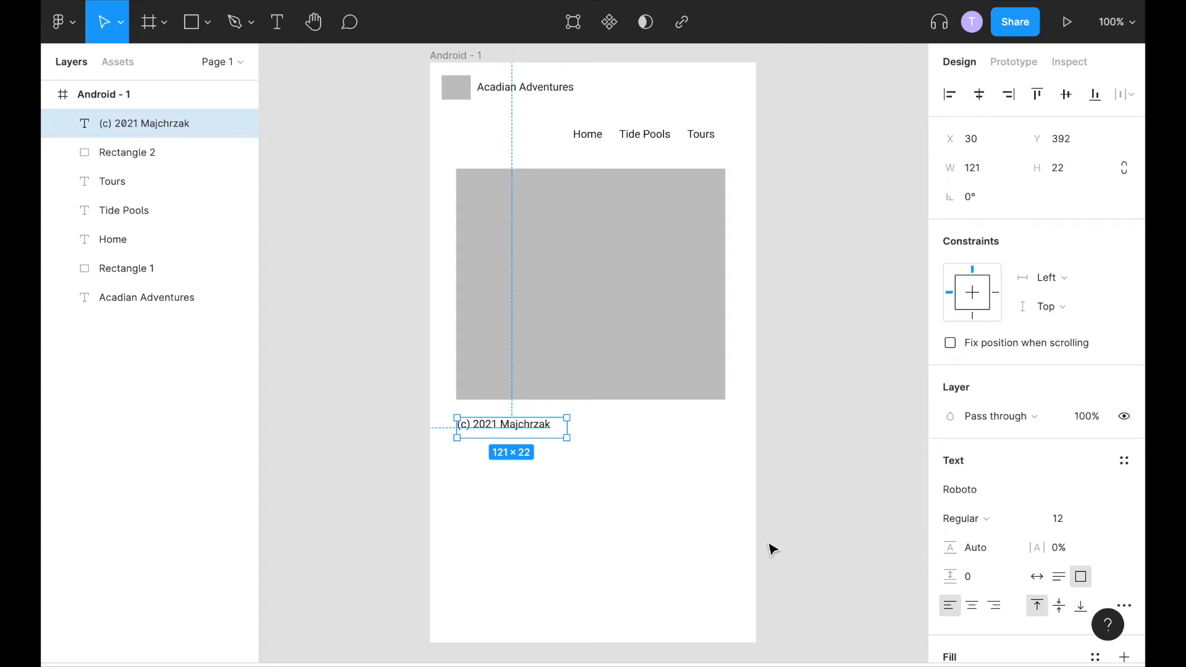
left_click(809, 520)
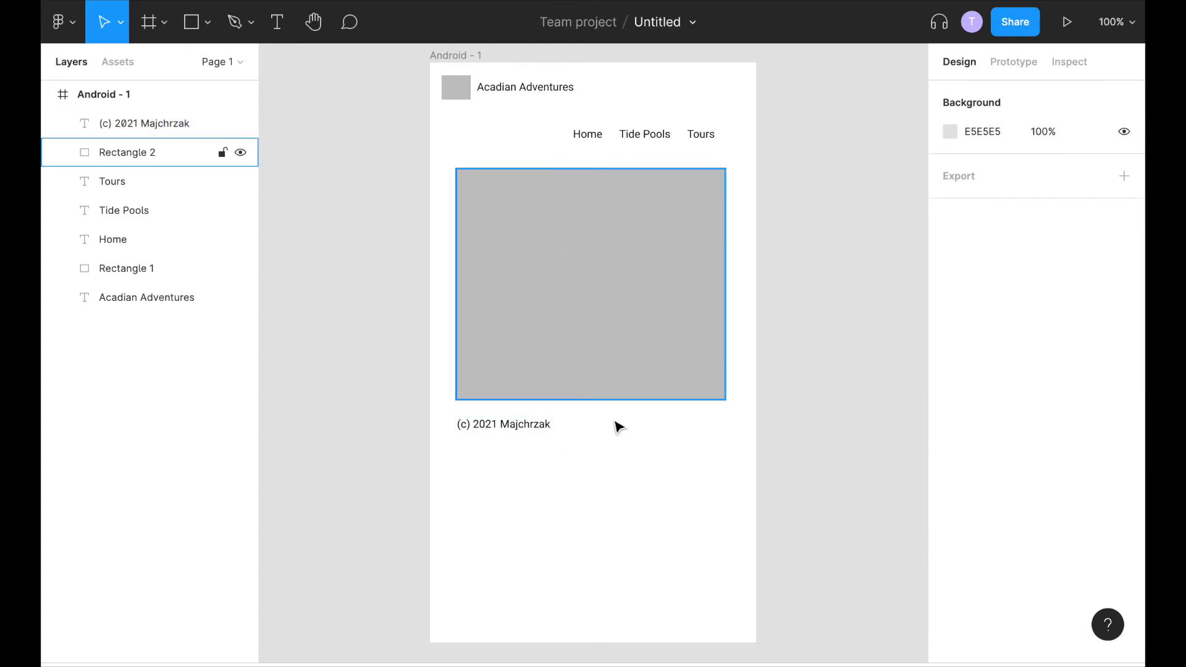
Move the copyright text down to about Y 460 and draw a wide, short rectangle in the gap above it
left_click_drag(535, 425, 537, 430)
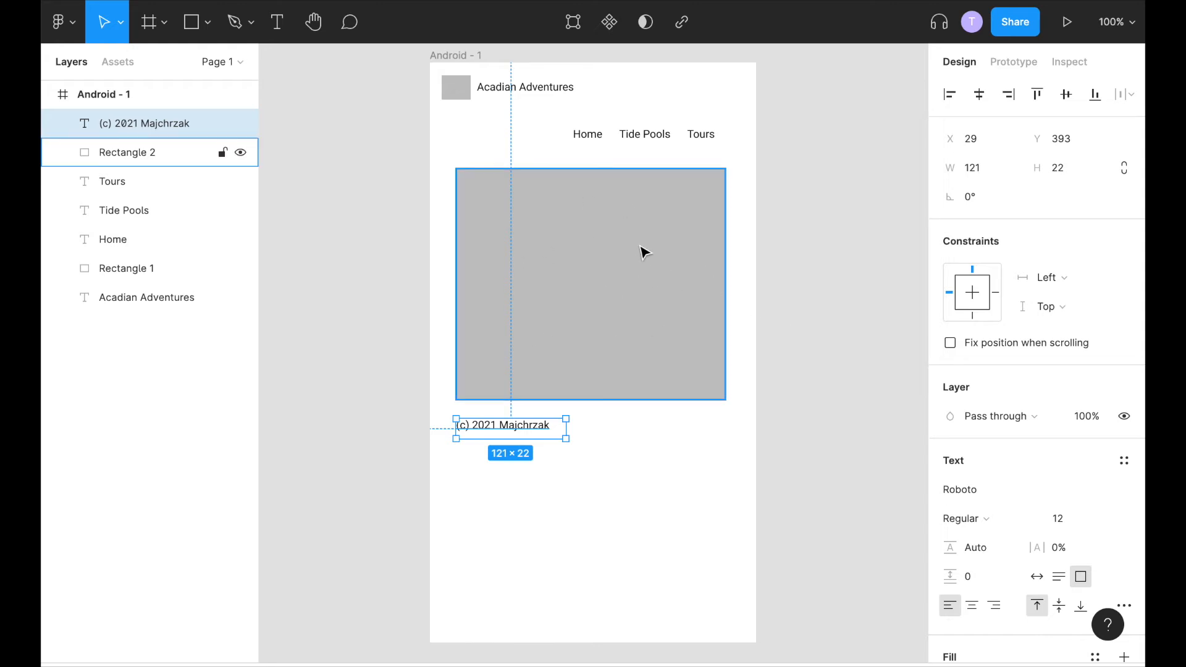
left_click_drag(527, 426, 529, 492)
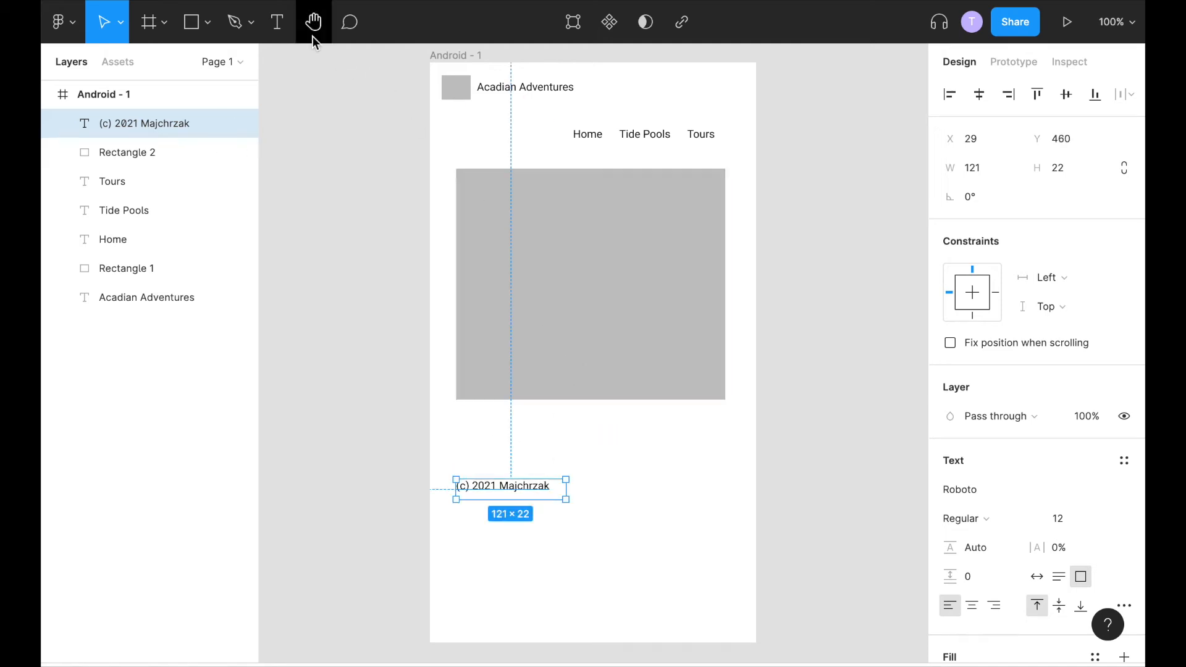
left_click(192, 25)
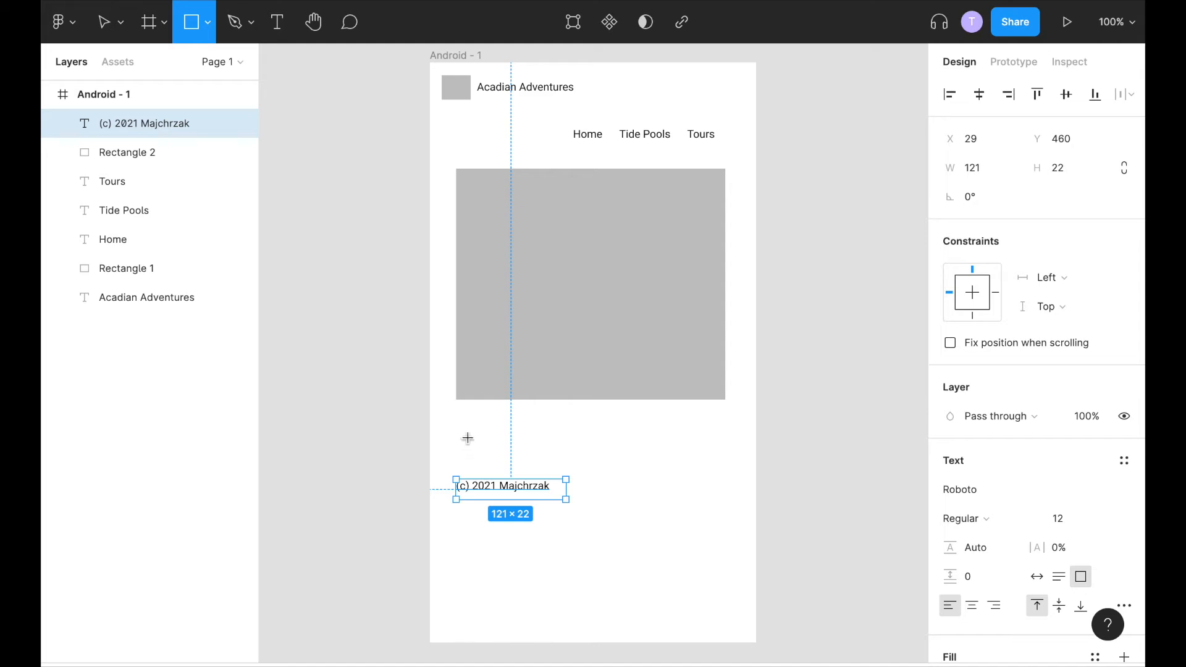
left_click_drag(457, 416, 725, 467)
left_click(850, 339)
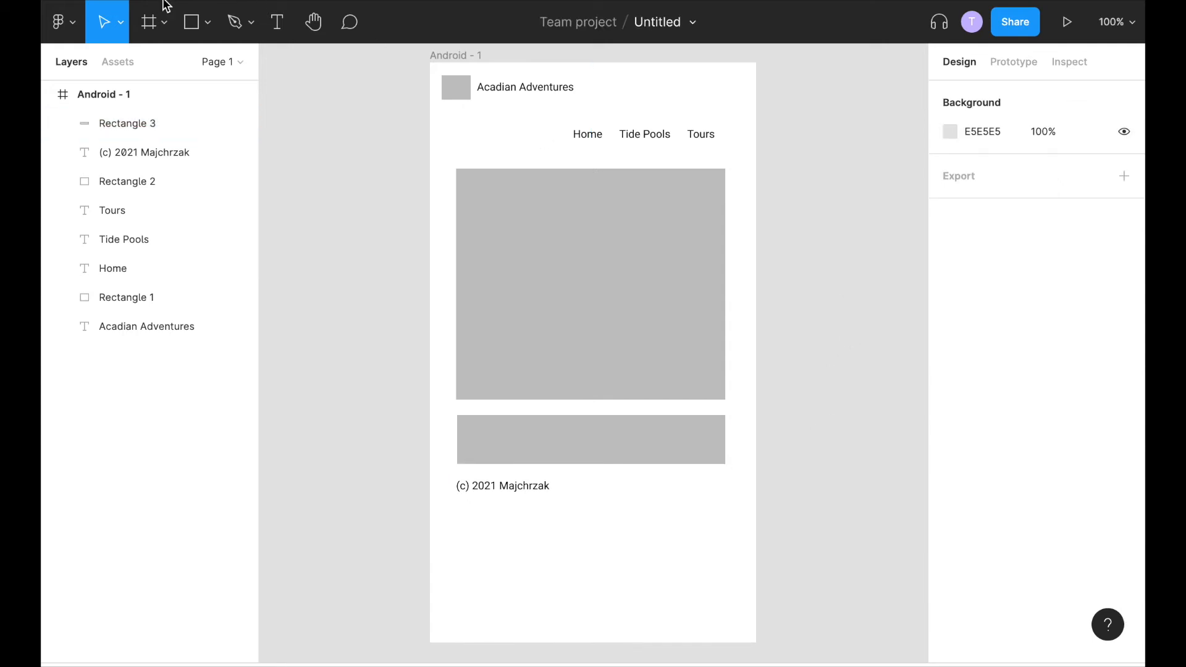
Add a second 360 × 640 Android frame beside the first one
left_click(149, 25)
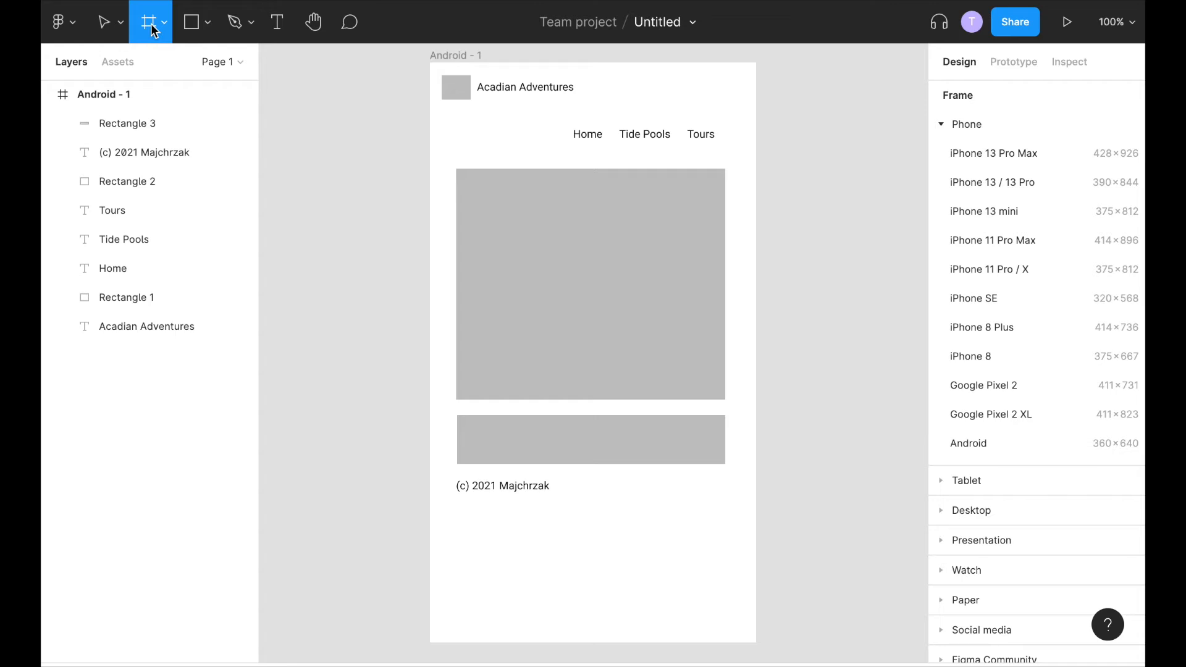
left_click(963, 448)
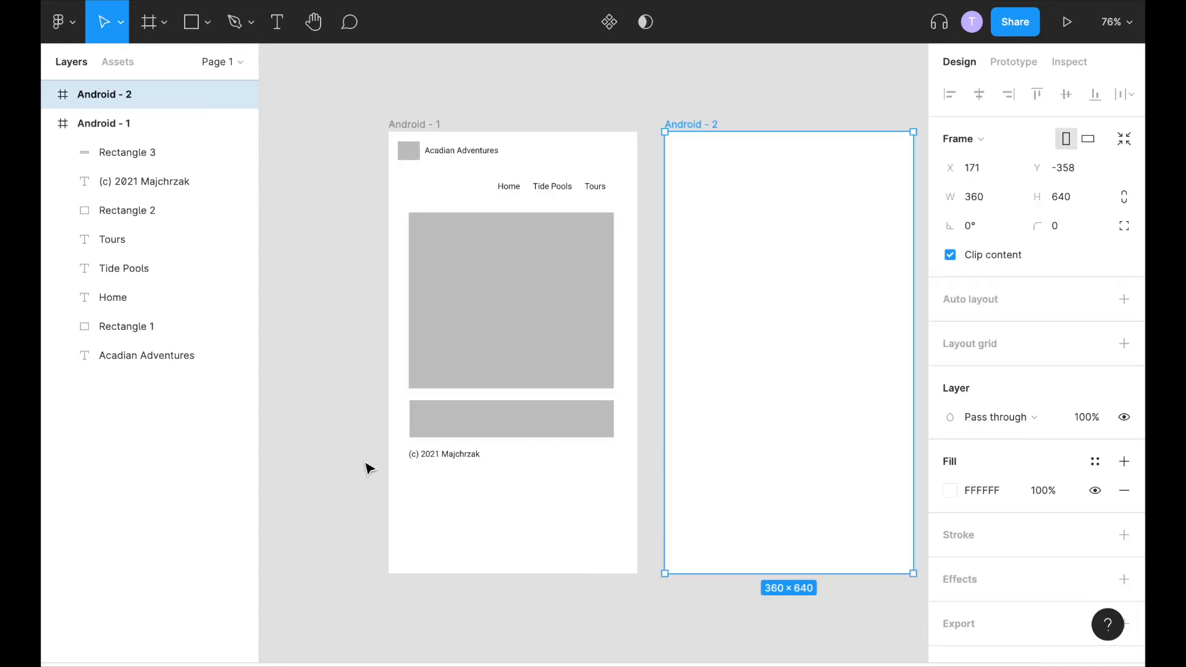
scroll(574, 638, "right", 3)
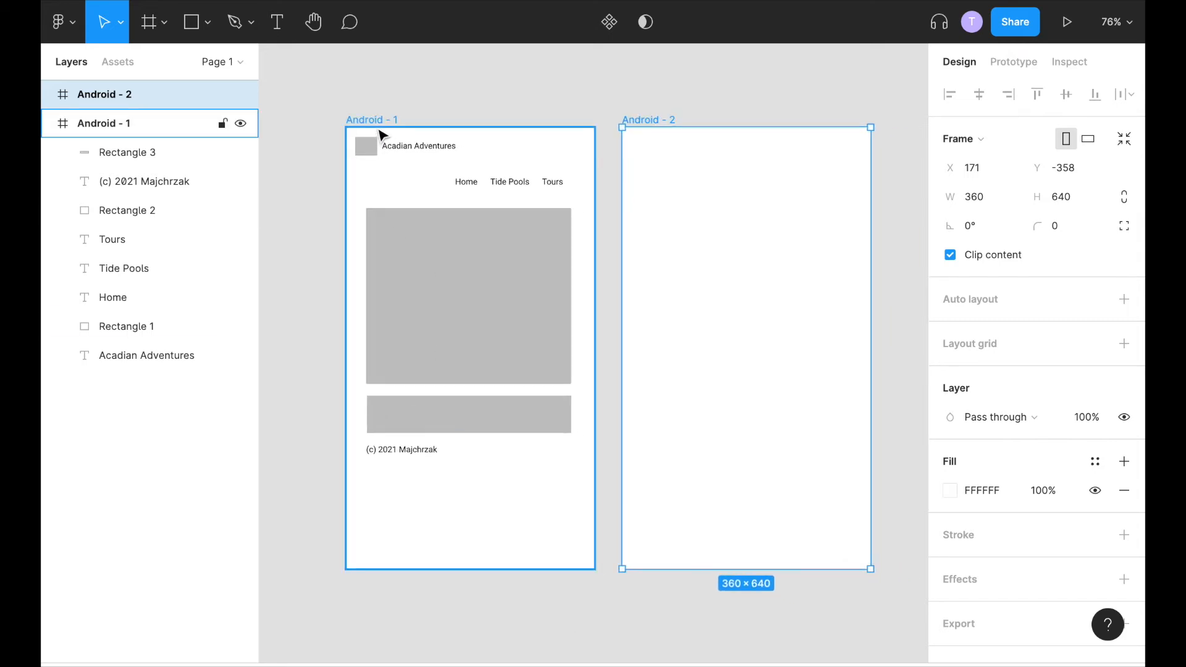
Duplicate the wireframed first frame with all its contents, placing the copy after the empty second frame
left_click(377, 127)
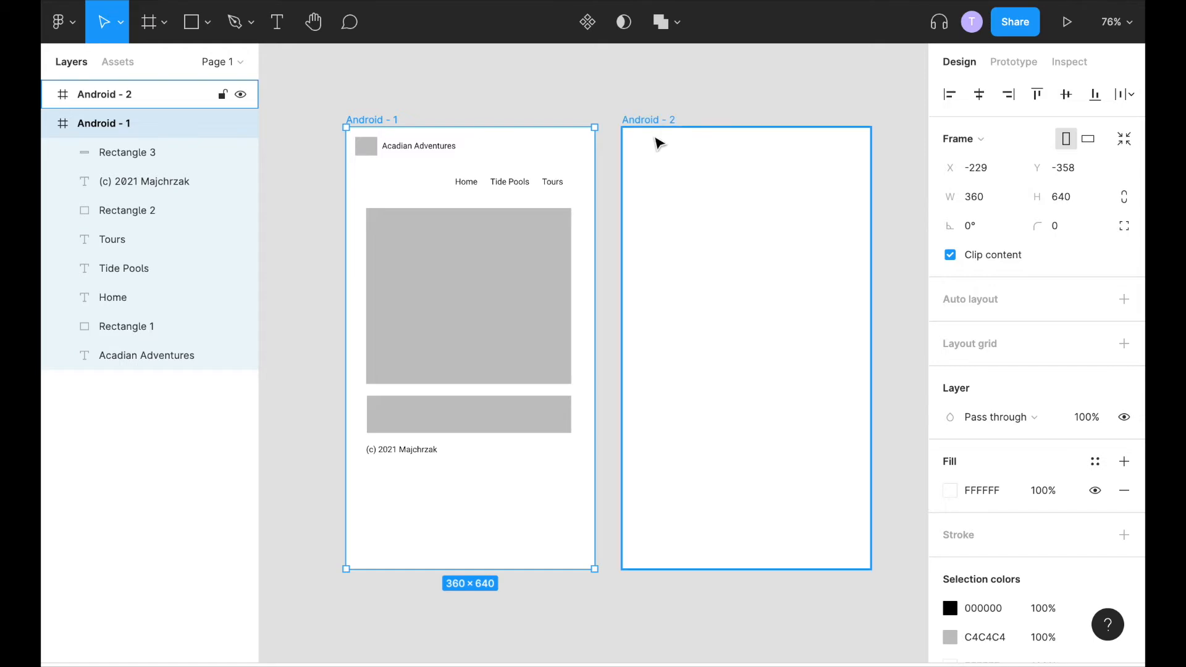
left_click(700, 130)
key("ctrl+v")
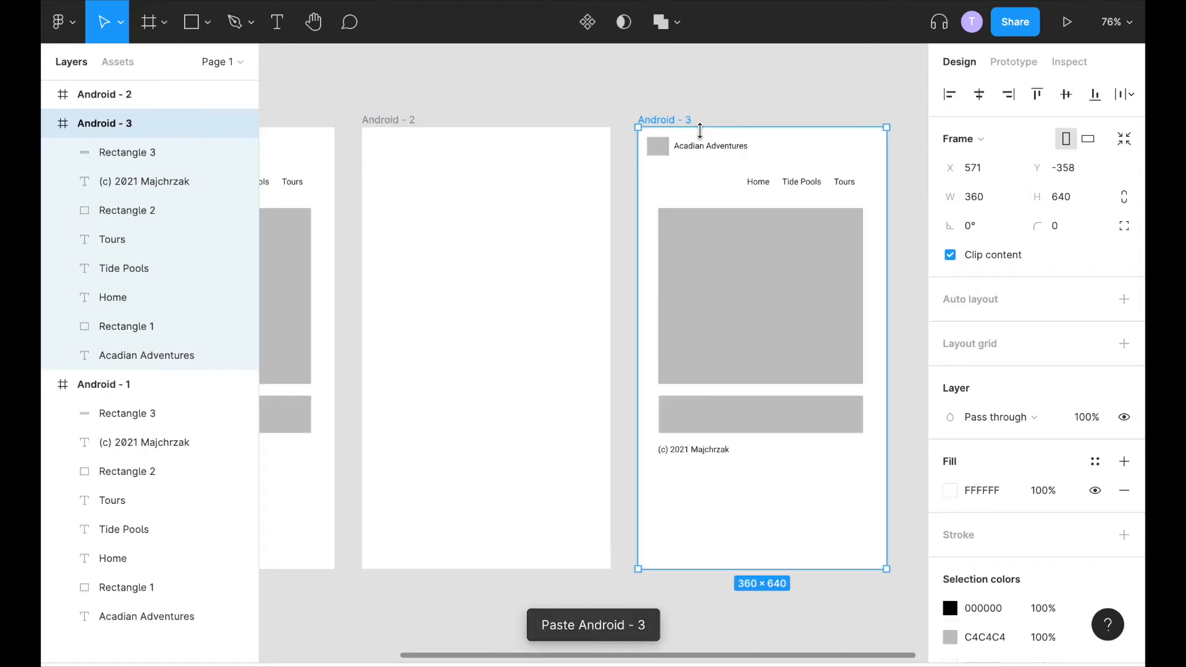
Delete the empty frame between the original wireframe and its copy
scroll(531, 193, "left", 1)
scroll(532, 192, "left", 3)
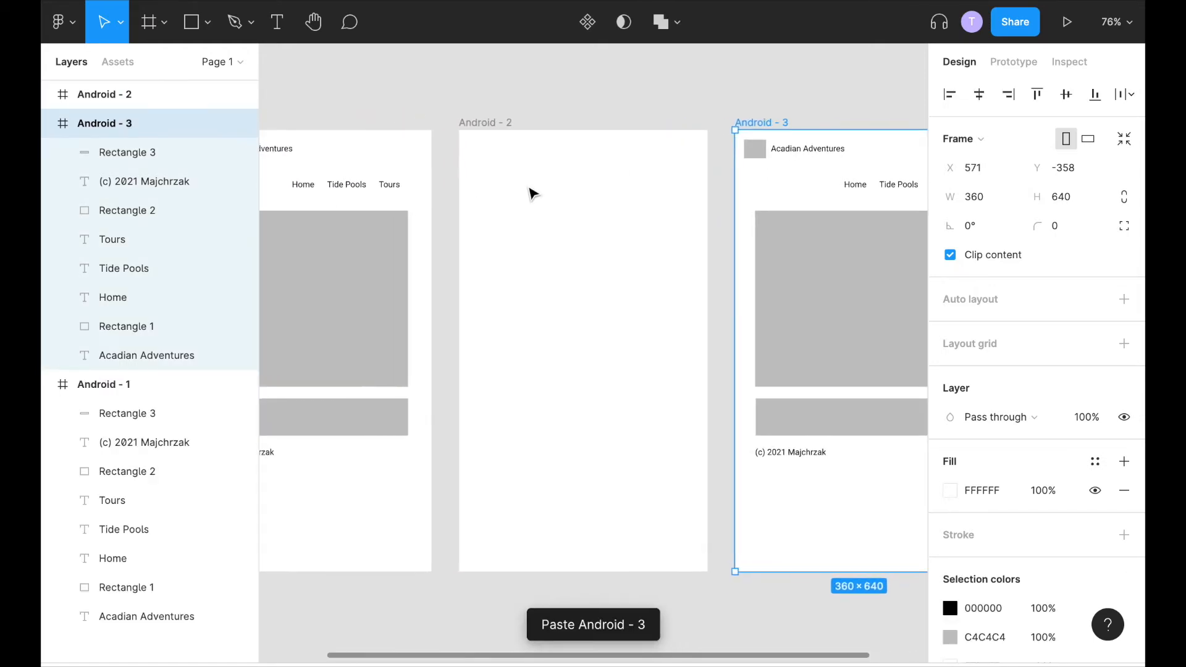
left_click(531, 192)
key("Delete")
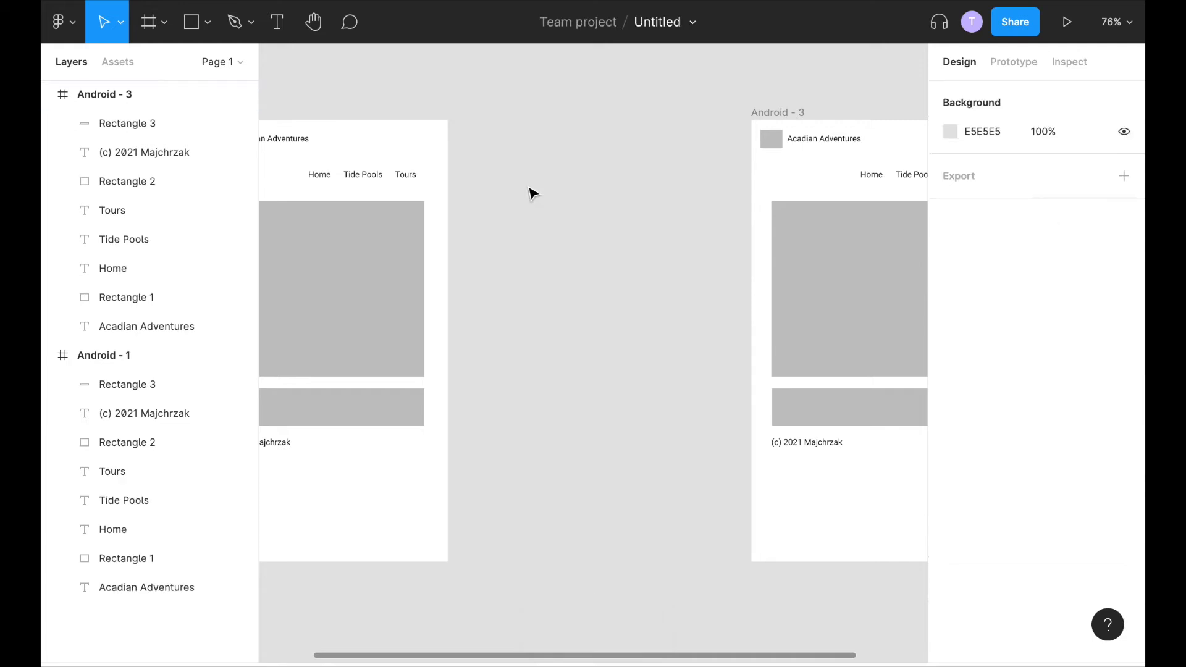
Move the copied frame next to the original at about X 187, keeping it aligned at Y -358
scroll(556, 179, "left", 2)
scroll(655, 173, "right", 2)
scroll(686, 235, "down", 2)
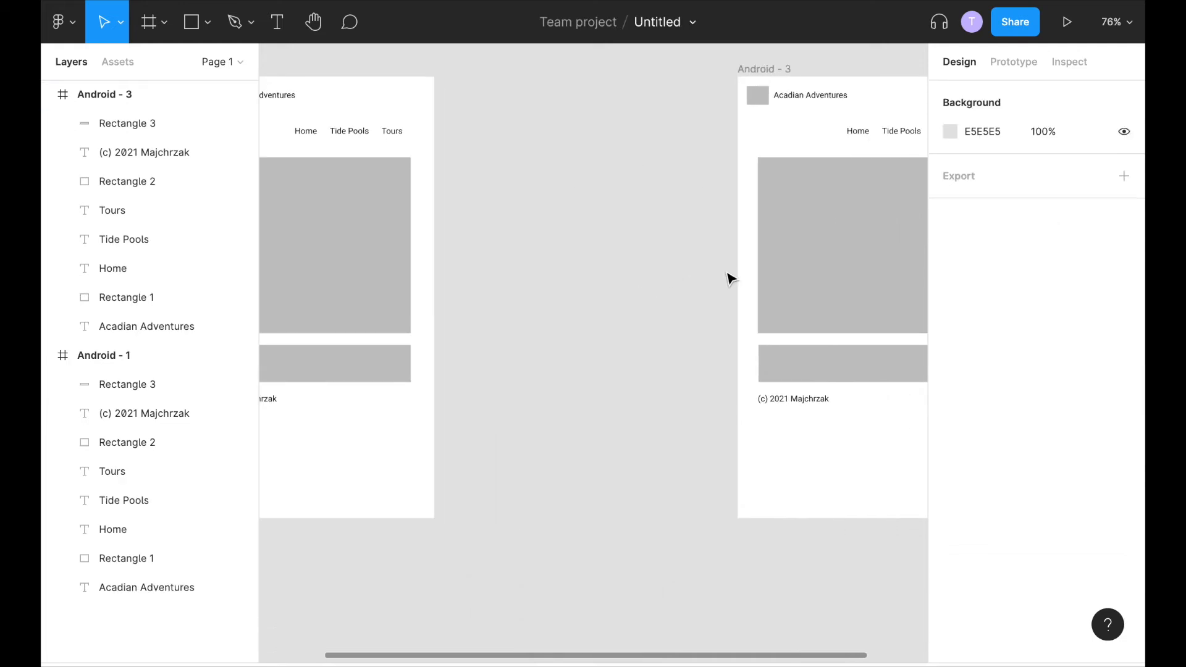
scroll(729, 276, "right", 3)
scroll(728, 275, "up", 1)
left_click(595, 117)
left_click_drag(603, 119, 436, 119)
scroll(437, 120, "left", 8)
left_click_drag(724, 109, 624, 115)
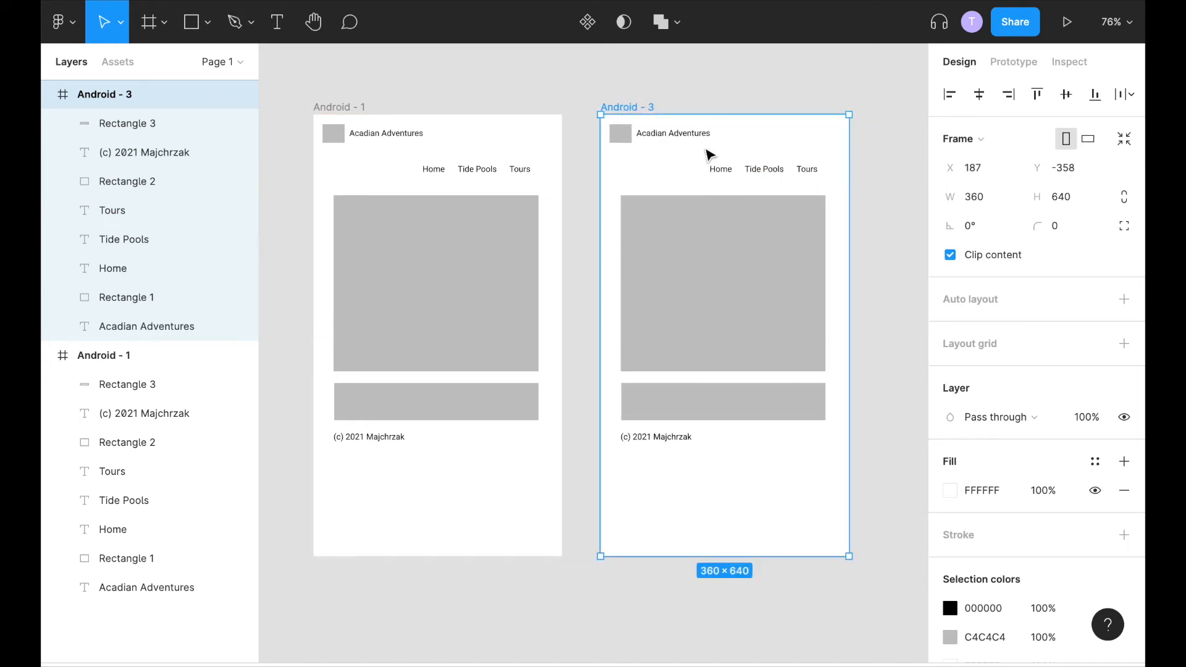
Set the text fill of the Home label in the first frame to red D12222
left_click(434, 170)
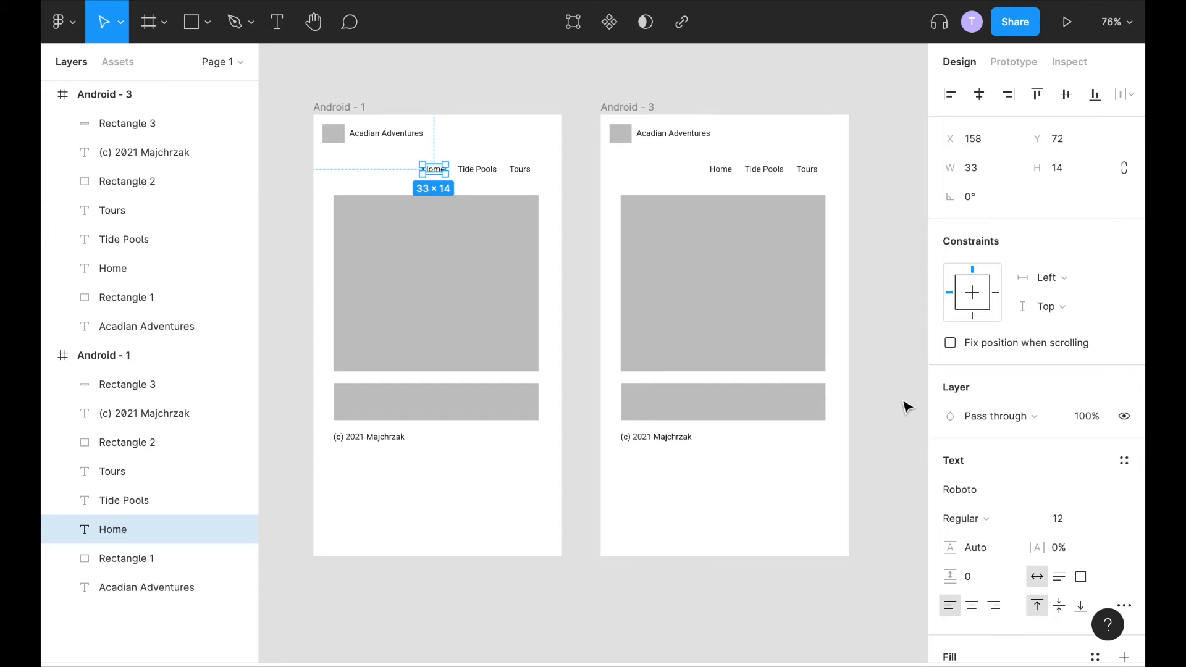
scroll(983, 321, "down", 2)
scroll(984, 320, "down", 5)
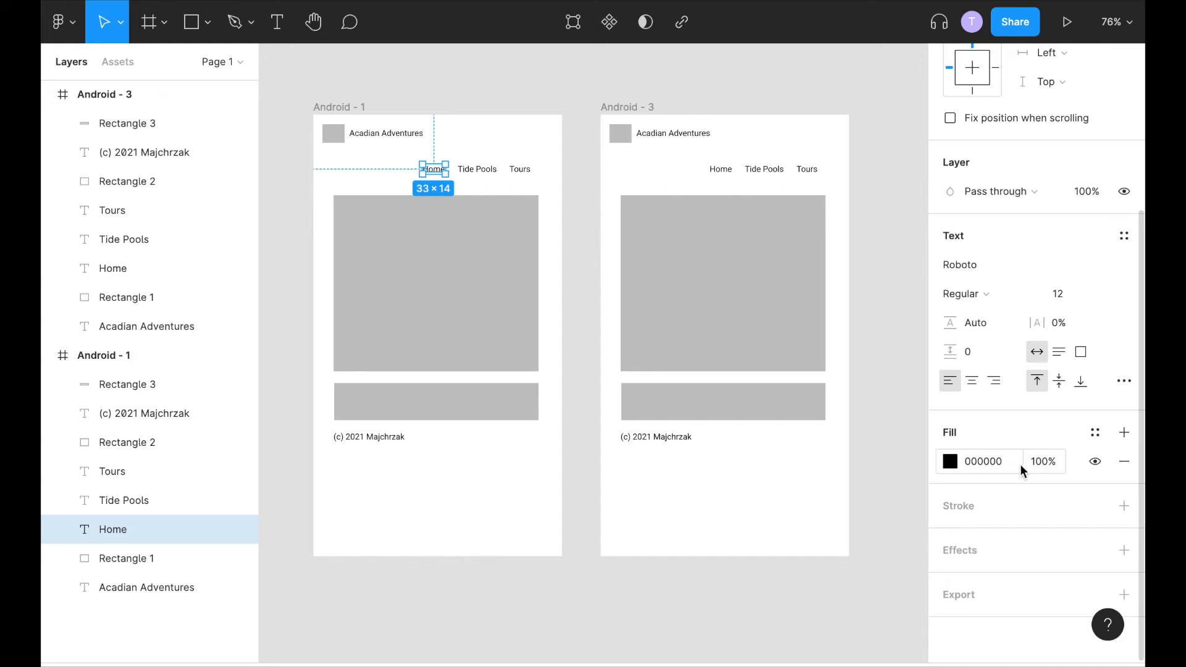
left_click(1014, 463)
left_click(952, 462)
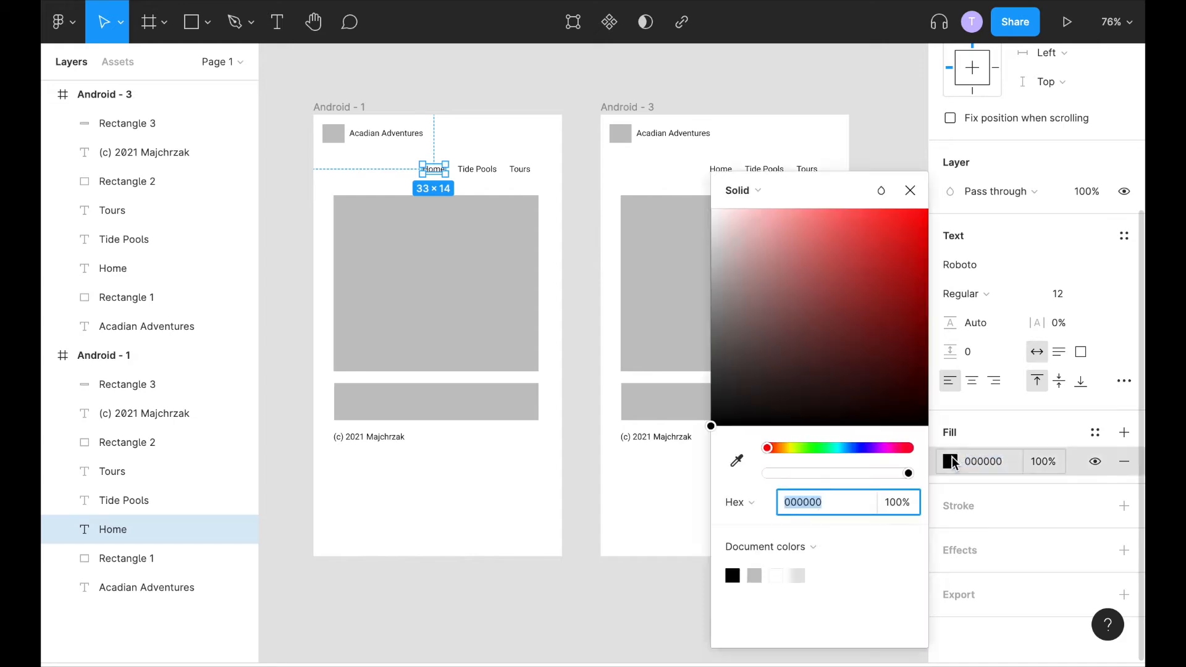
left_click(893, 249)
left_click(893, 97)
Copy the first frame's Home label colour D12222 to the Tide Pools label in the second frame
left_click(768, 175)
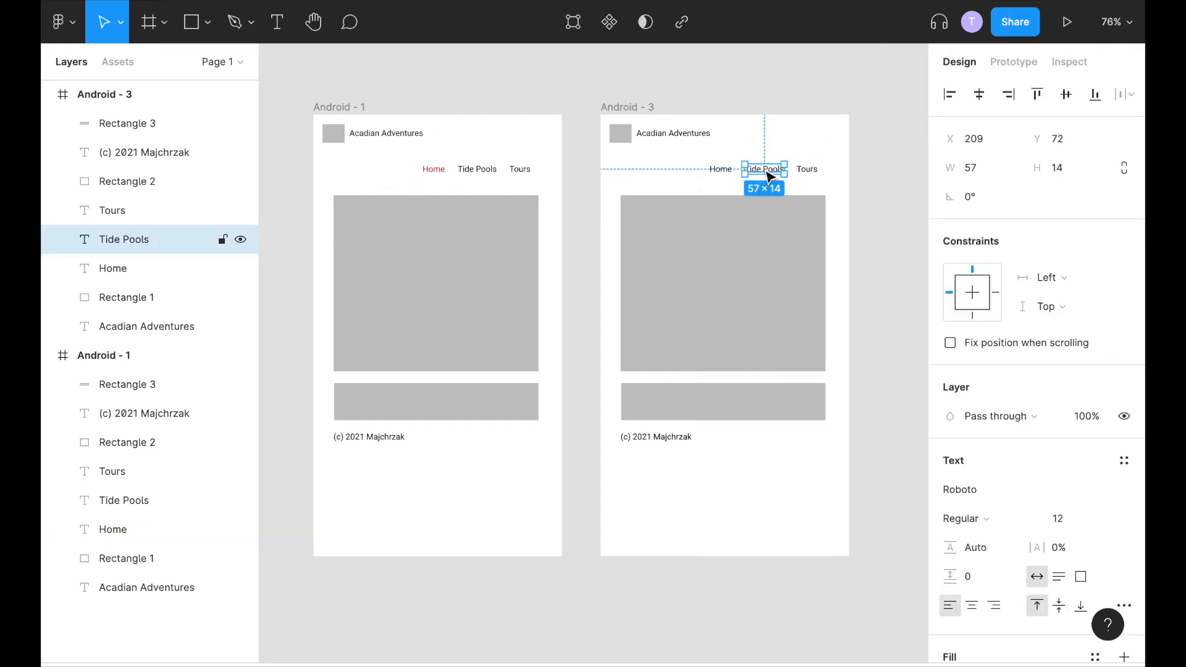
left_click(442, 171)
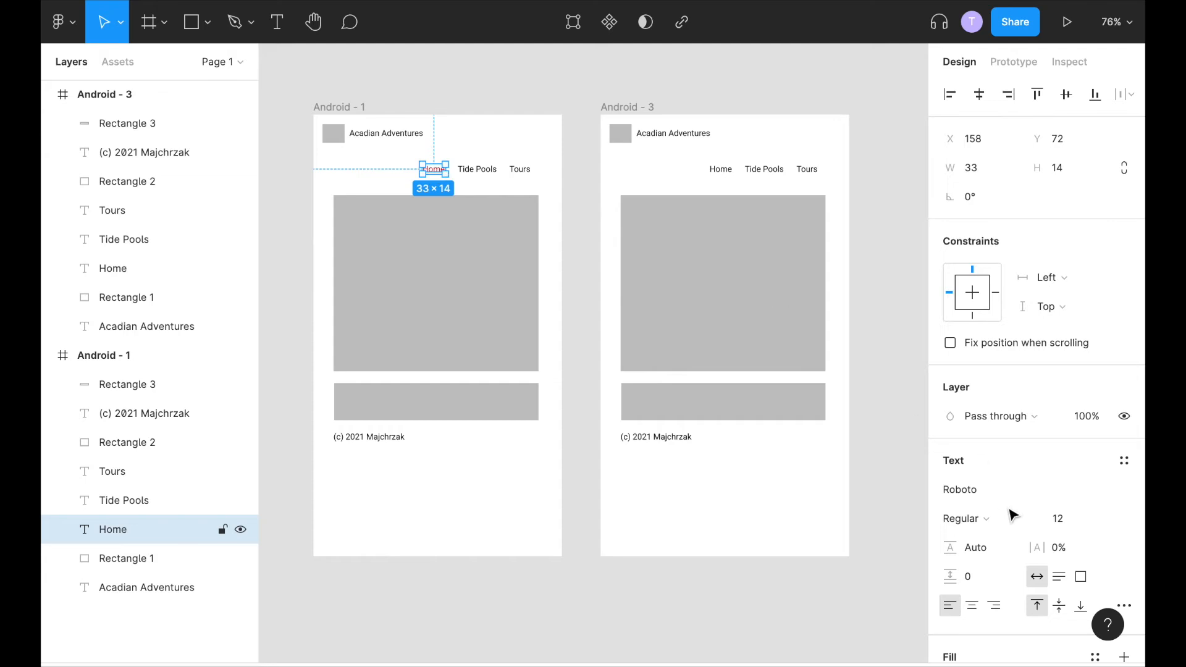
scroll(1013, 515, "down", 5)
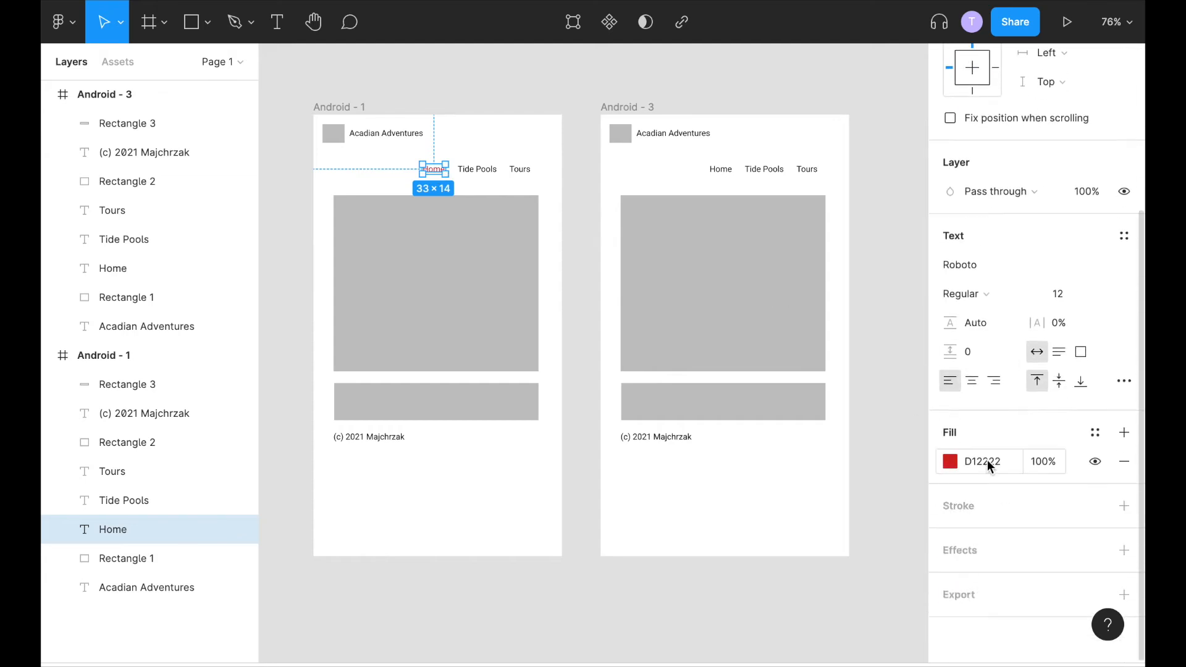
left_click(987, 462)
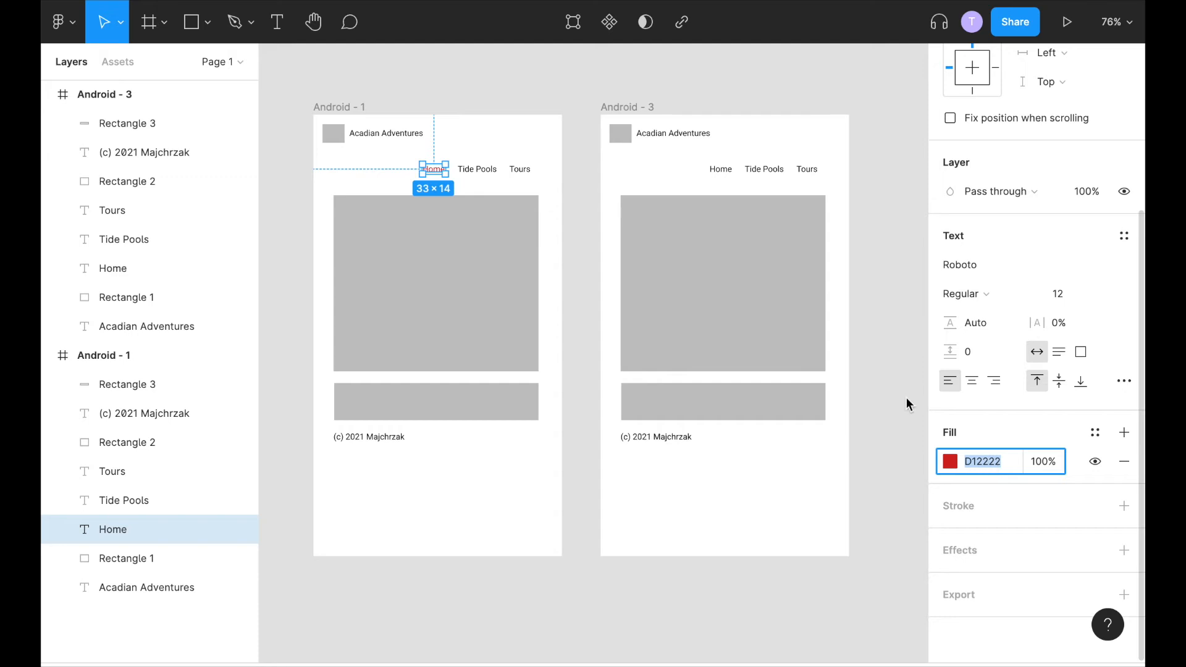
left_click(765, 168)
left_click(982, 462)
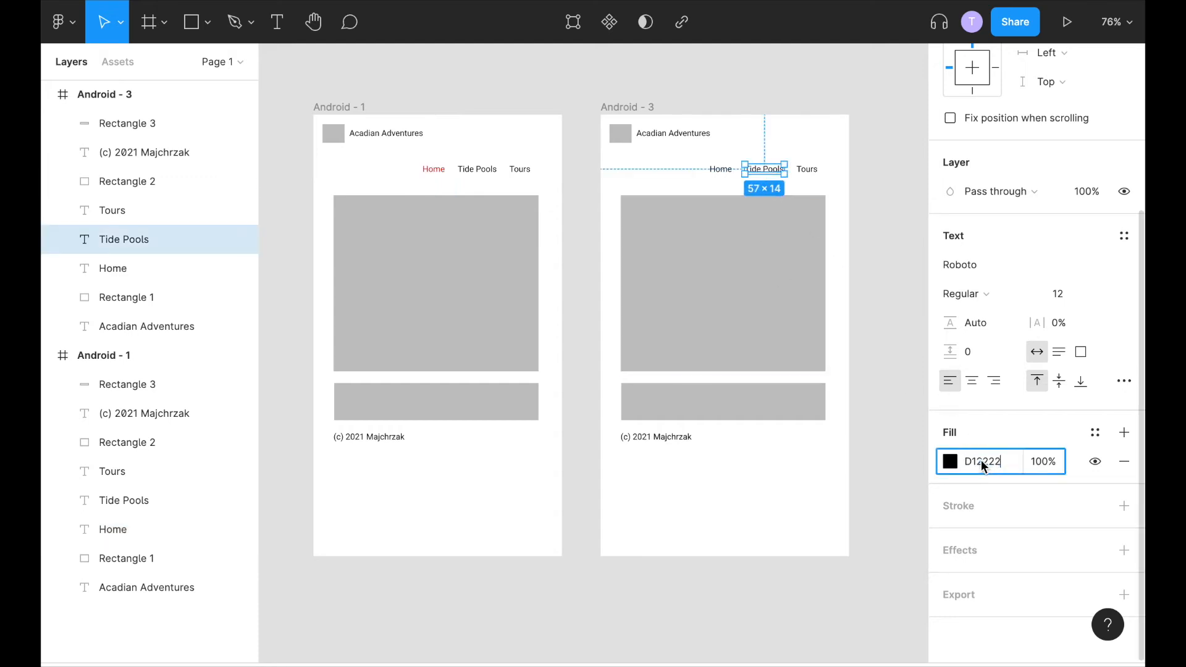
left_click(885, 365)
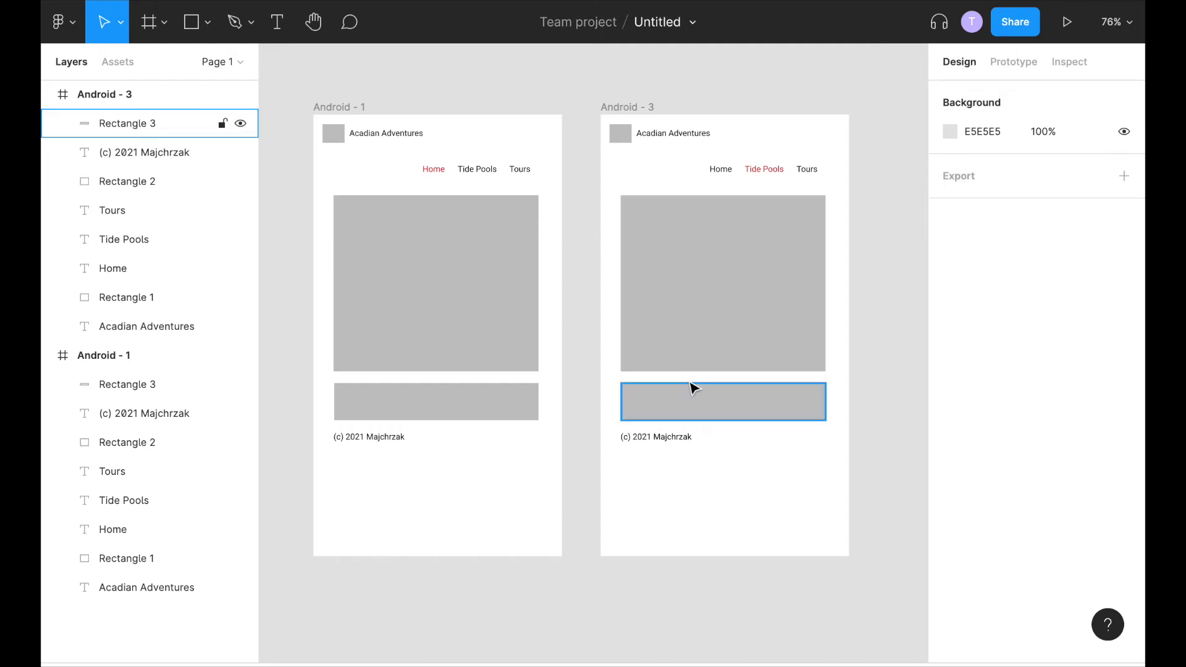
In the second frame, shorten the large placeholder from below and extend the lower rectangle upward to about 296 × 206
left_click(709, 345)
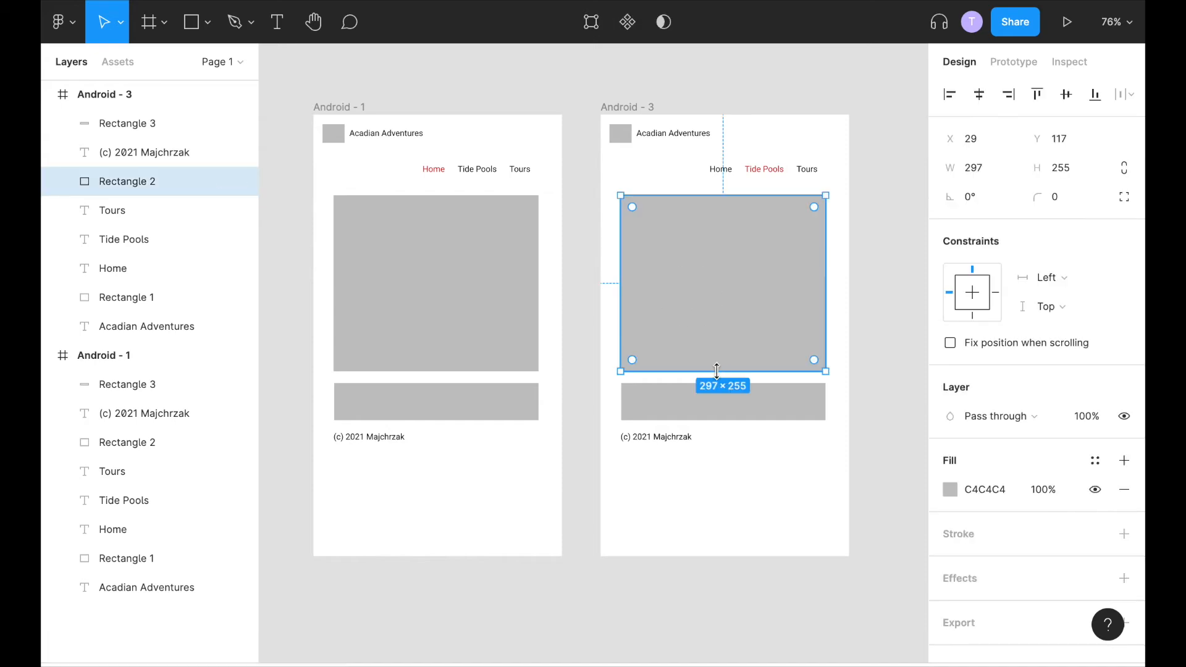
left_click_drag(717, 370, 716, 267)
left_click(722, 402)
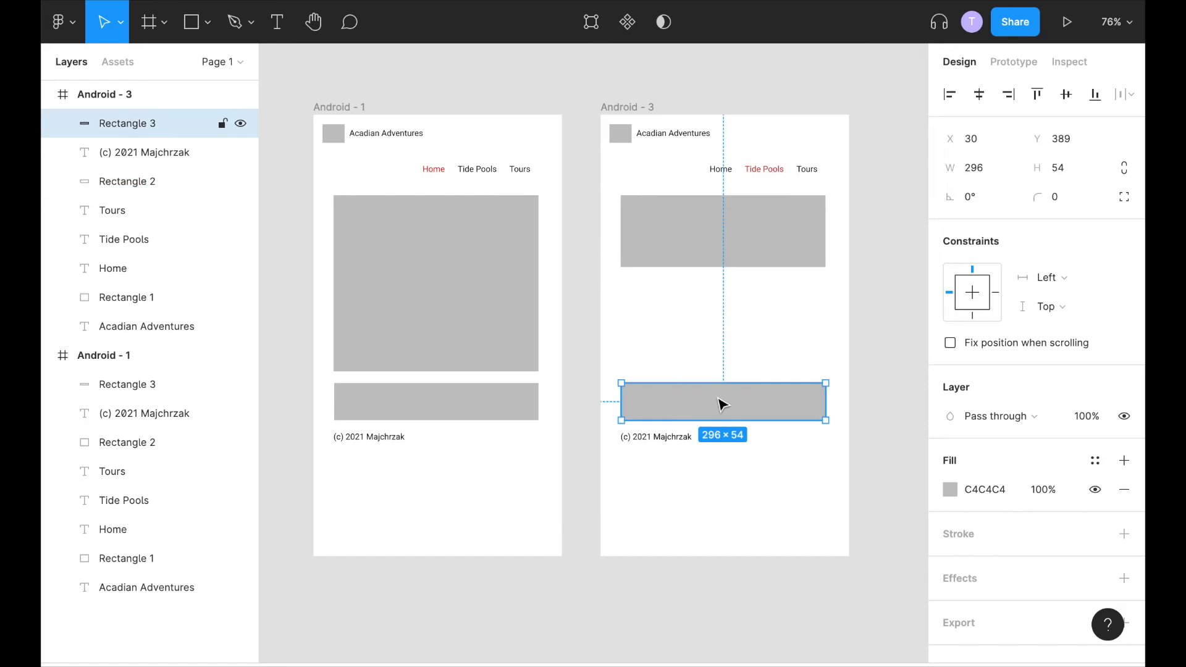
left_click_drag(723, 378, 724, 278)
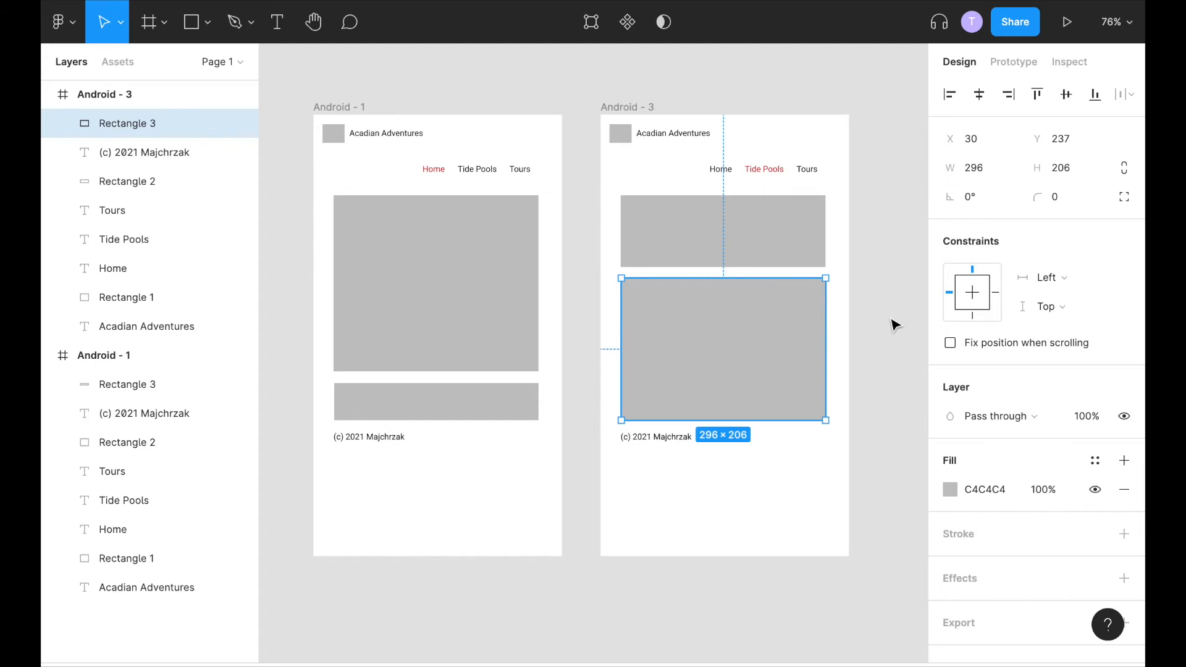
left_click(886, 94)
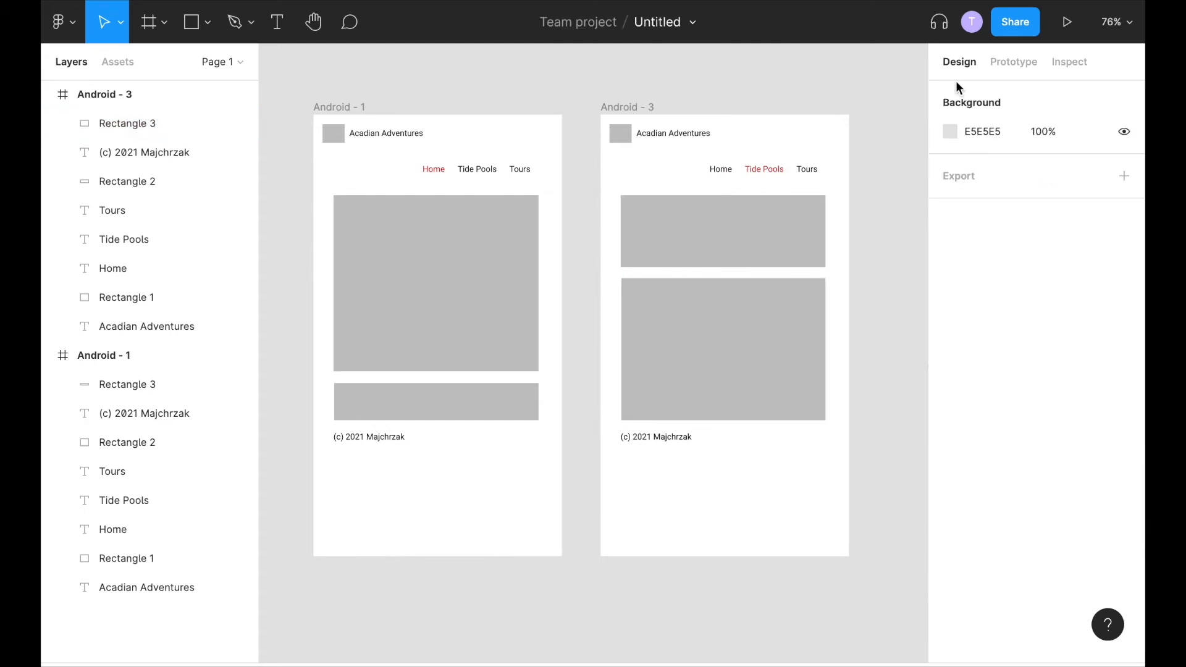
Create a prototype connection from the first frame's Tide Pools label to the second frame, with On tap, Navigate to and Instant
left_click(1015, 62)
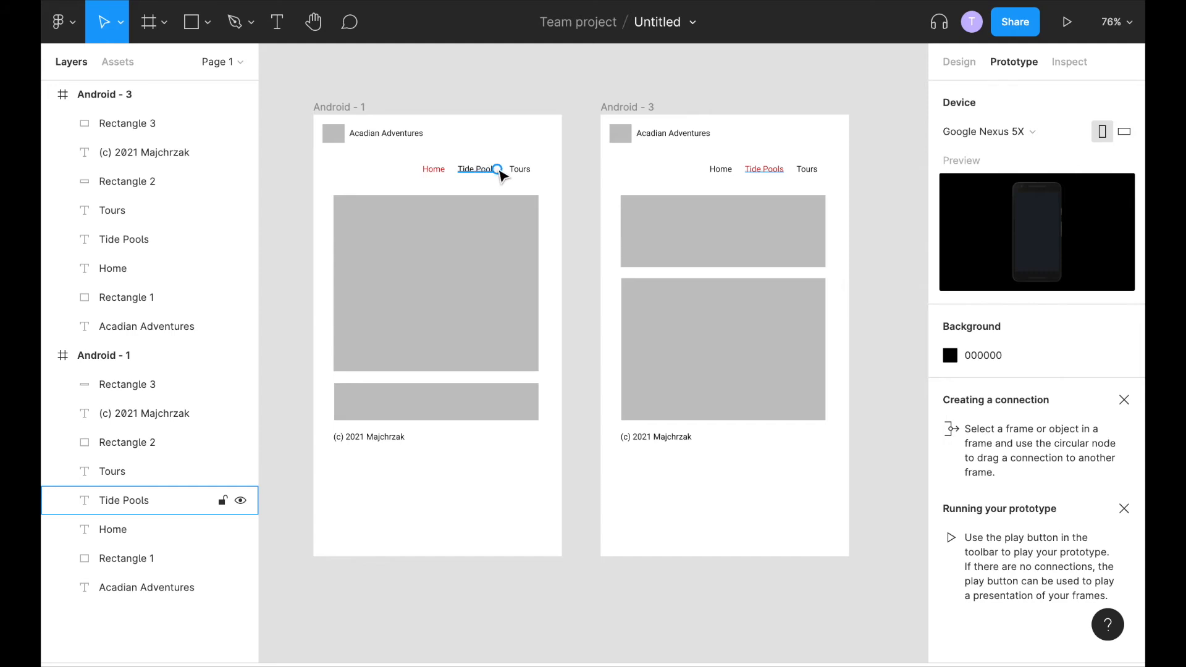
left_click_drag(498, 169, 606, 231)
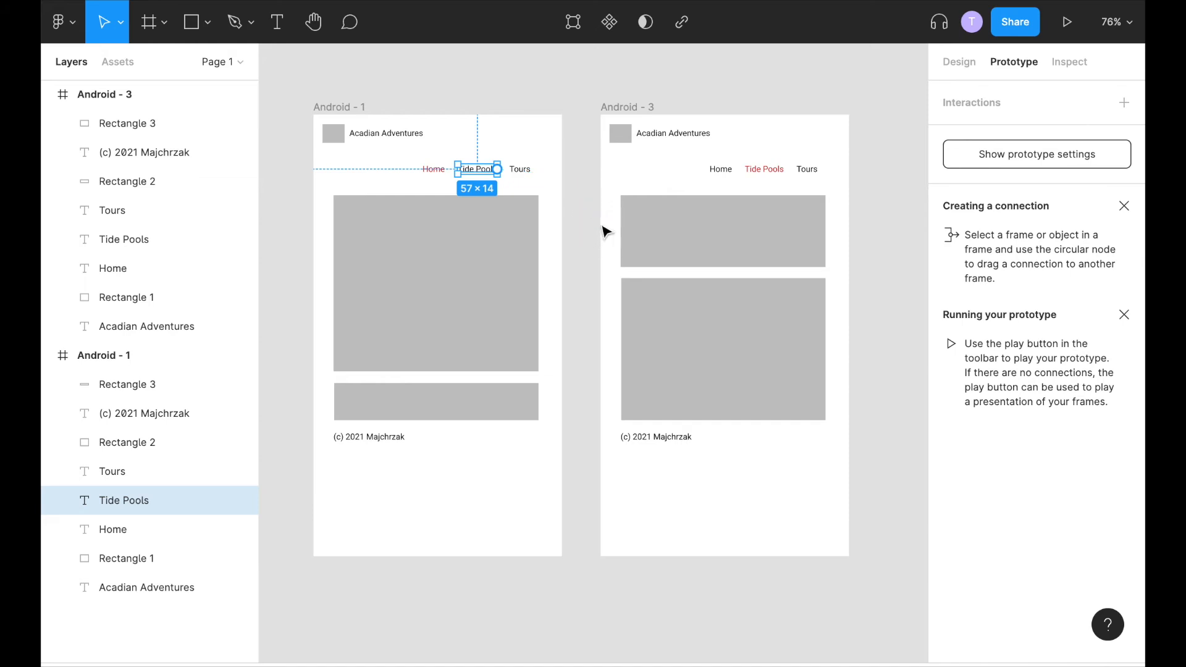
left_click_drag(498, 171, 618, 226)
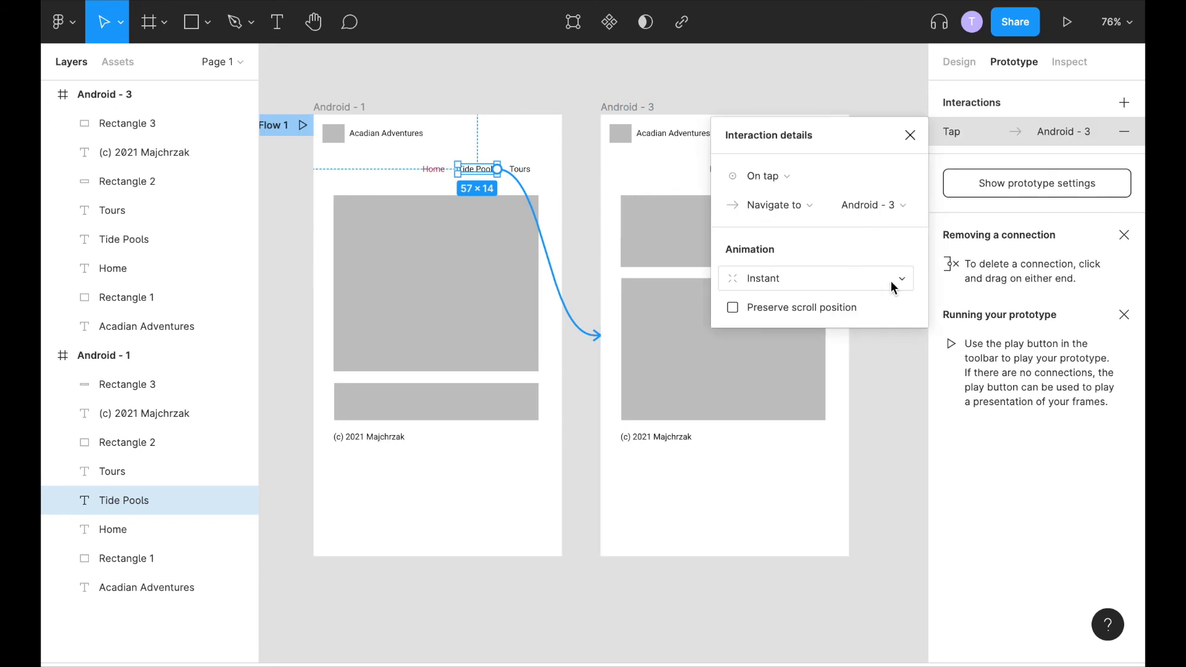
left_click(910, 138)
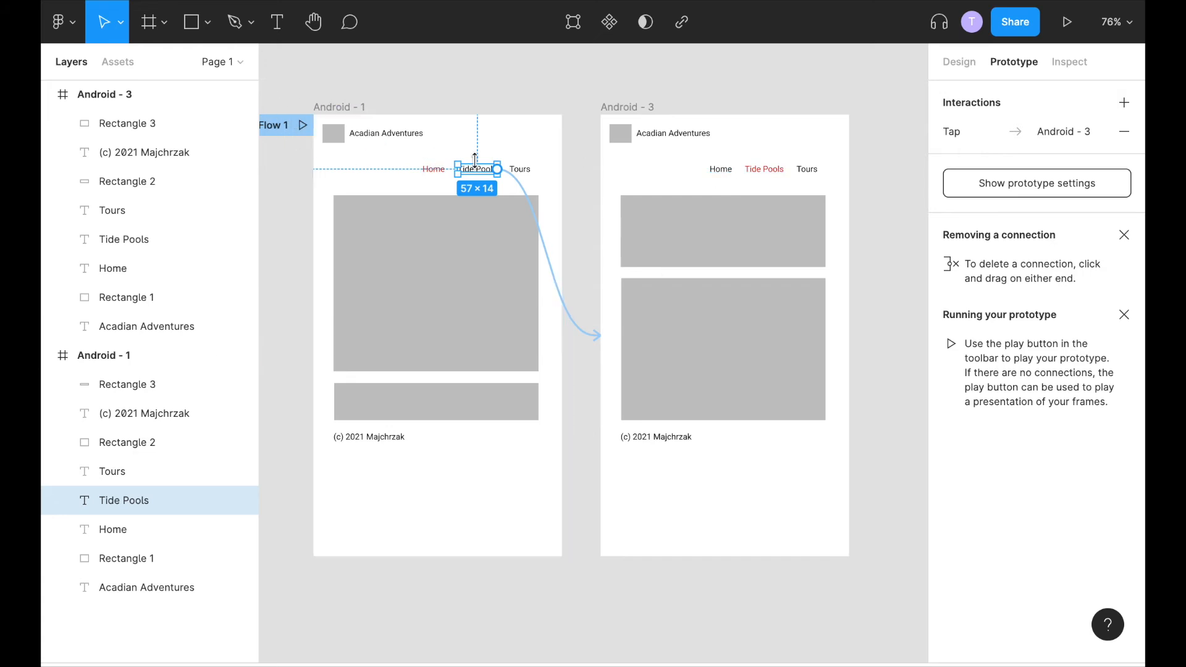
left_click(797, 77)
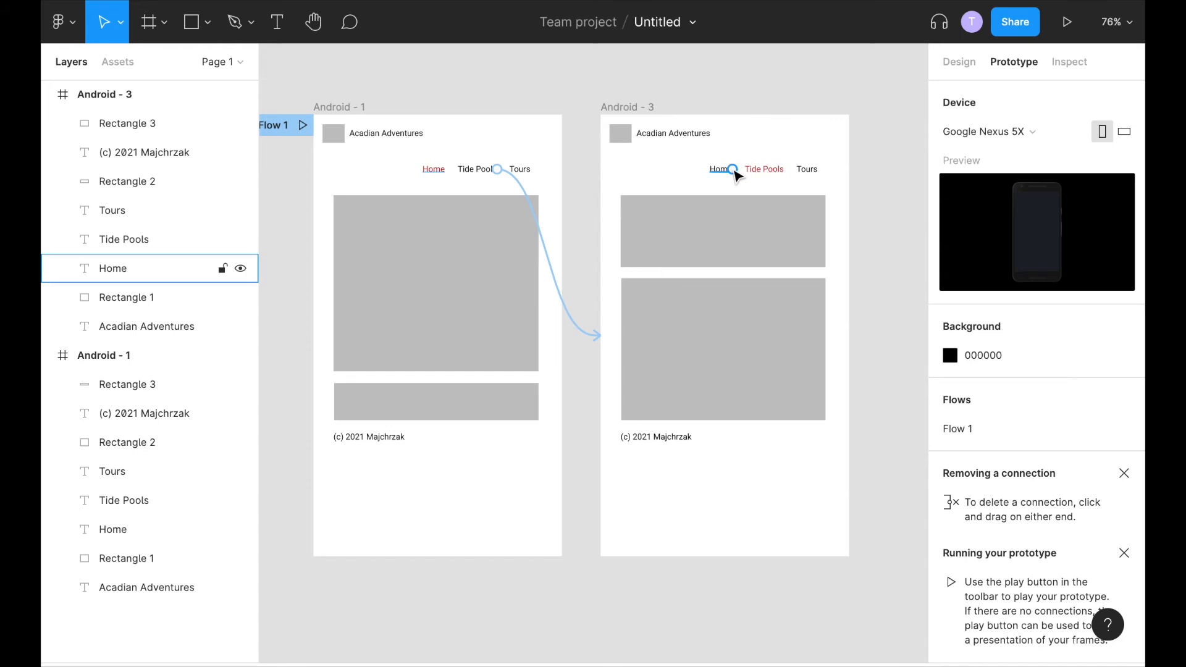
Connect the second frame's Home label back to the first frame with an On tap, Navigate to, Instant interaction
left_click_drag(733, 170, 558, 148)
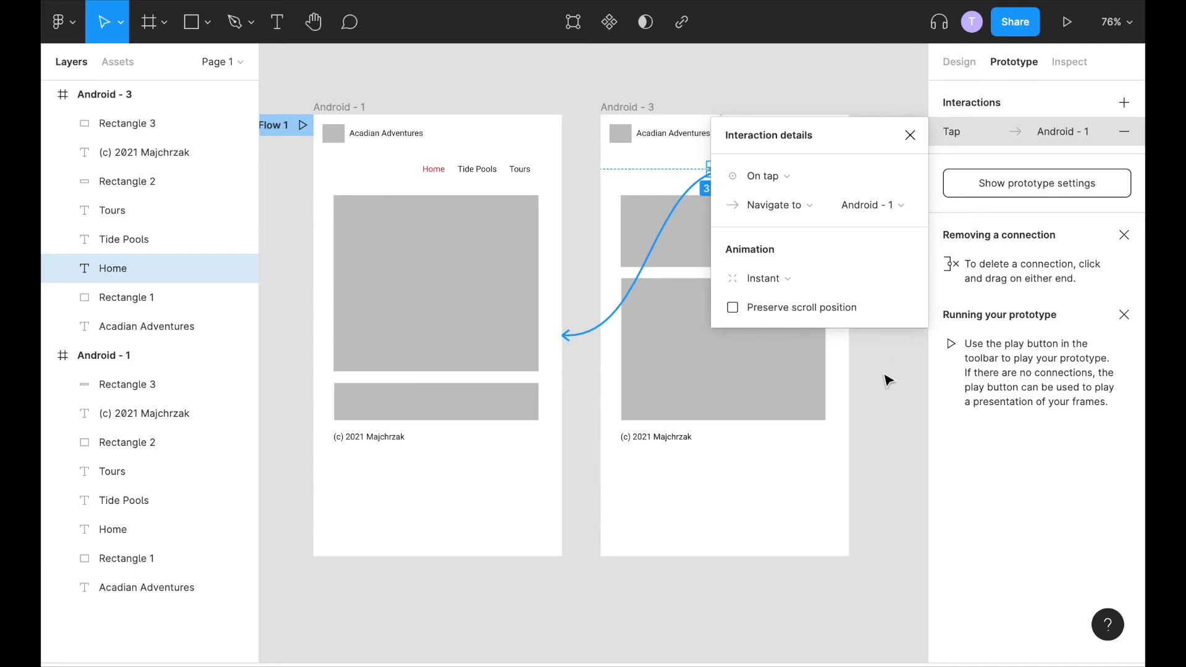
left_click(910, 137)
left_click(881, 84)
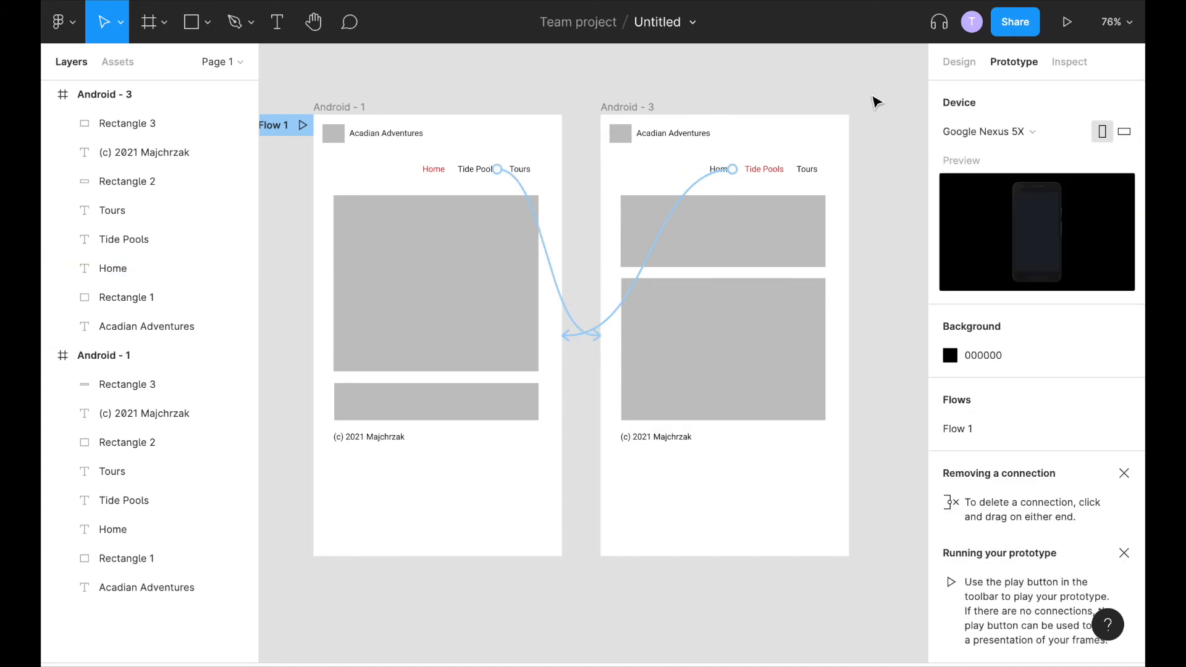
Run the prototype preview, test the Tide Pools and Home links, and return to the editor
left_click(1067, 25)
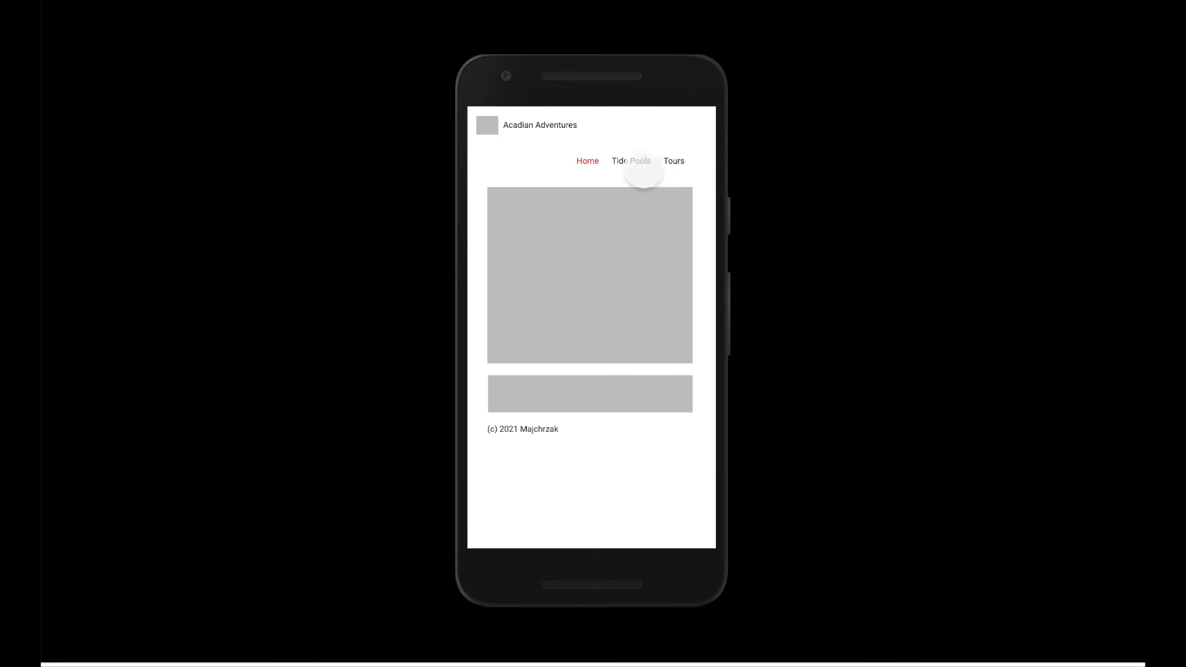
left_click(622, 161)
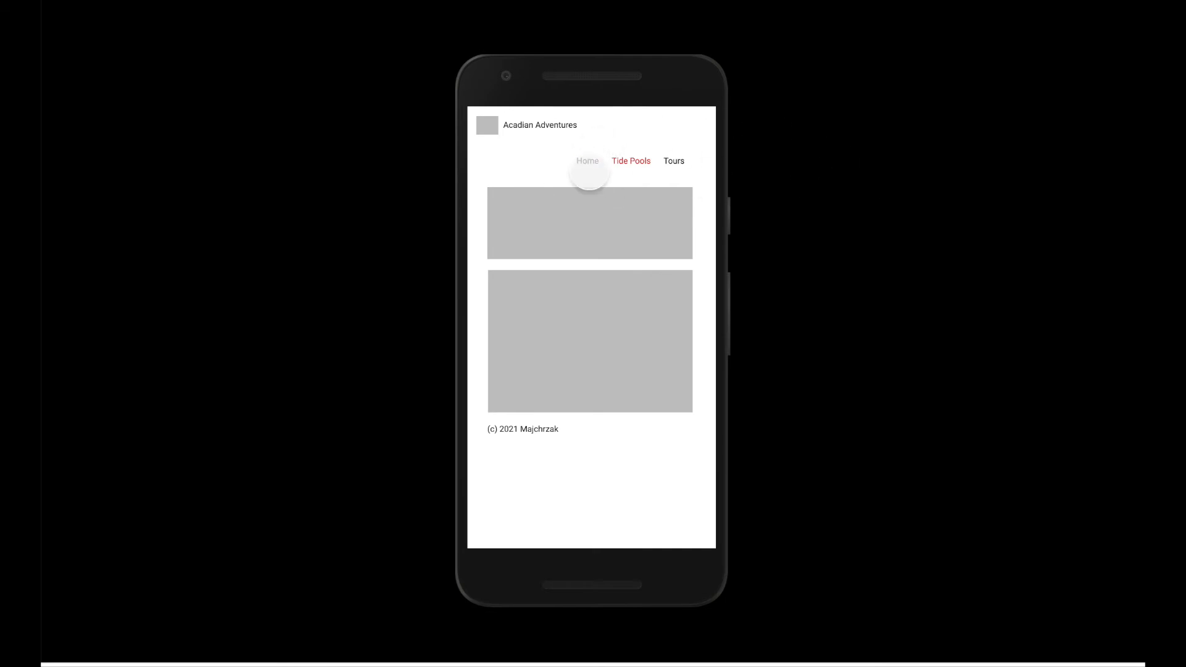
left_click(585, 162)
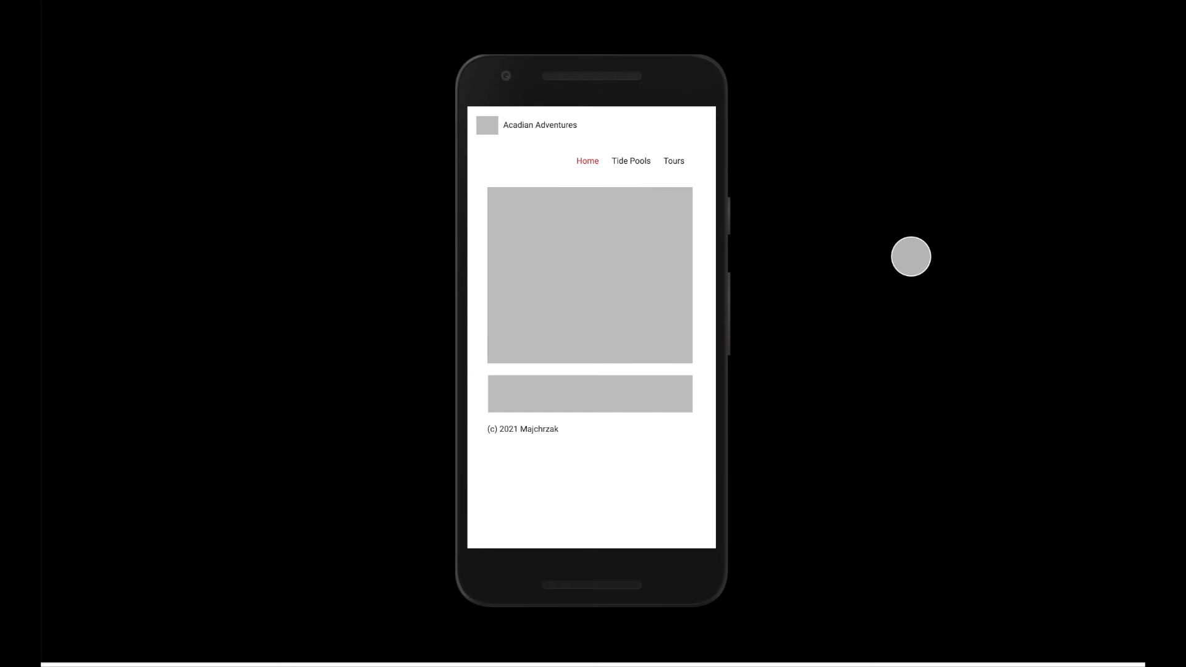
key("ctrl+w")
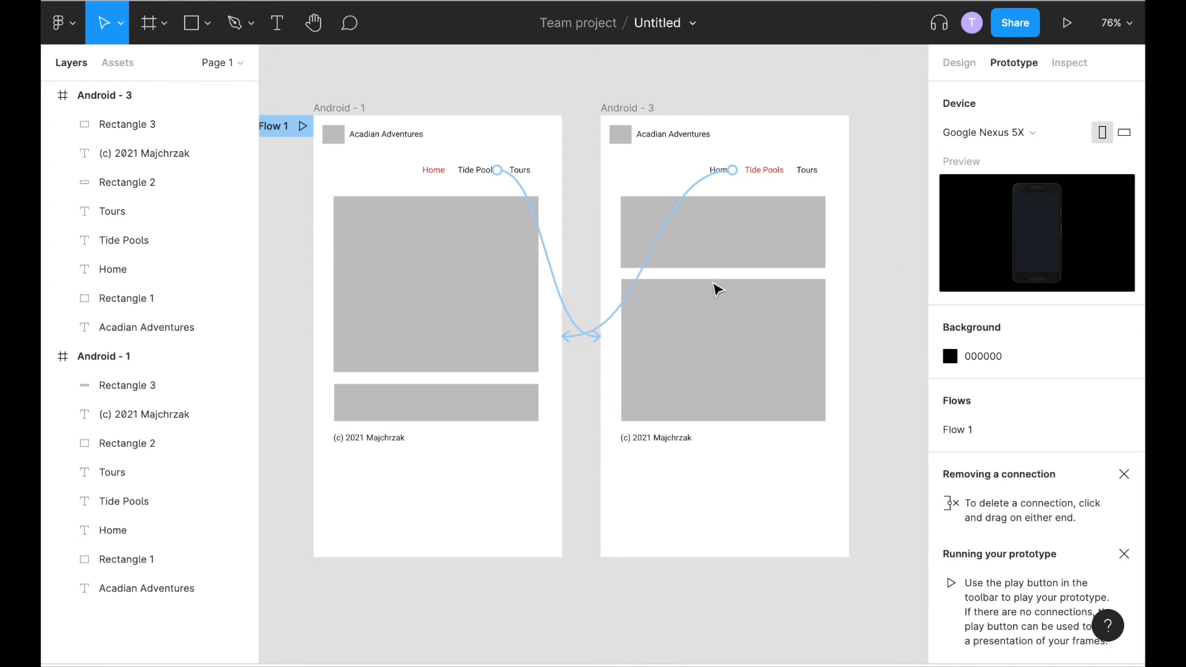
Bring barnc.jpg from the aa-phase8 media folder into the first frame's header, about 246 × 34 at X 13, Y 14
key("super+Tab")
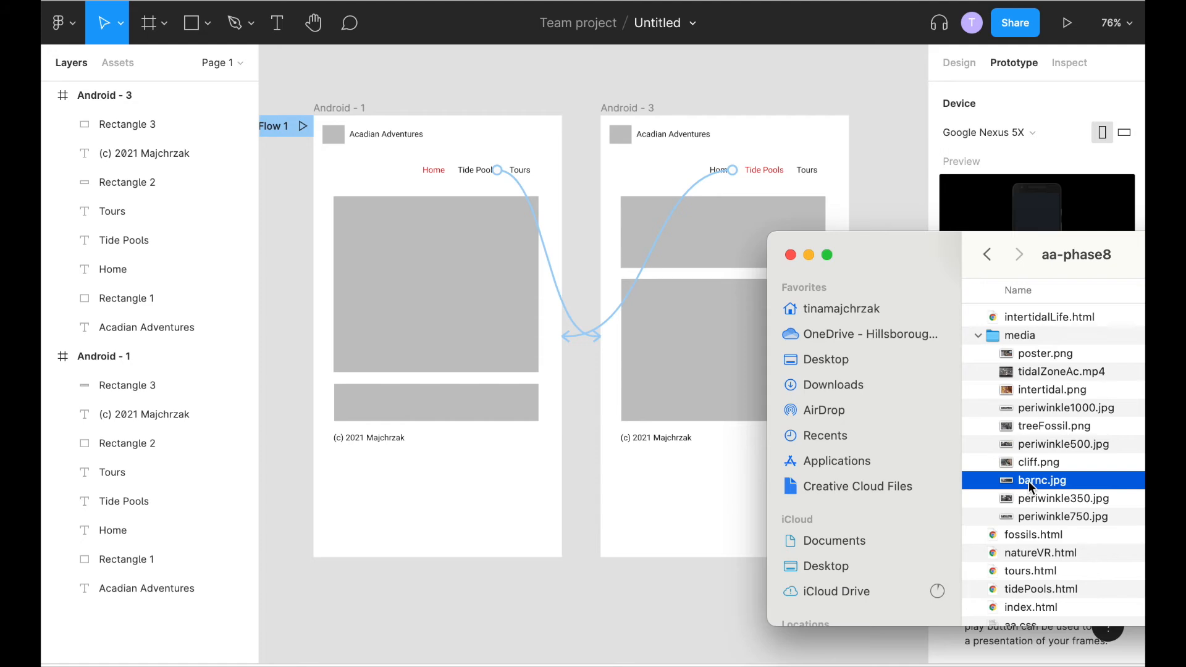
left_click_drag(1009, 481, 492, 145)
mouse_move(472, 143)
left_mouse_down()
mouse_move(472, 155)
mouse_move(466, 145)
left_mouse_up()
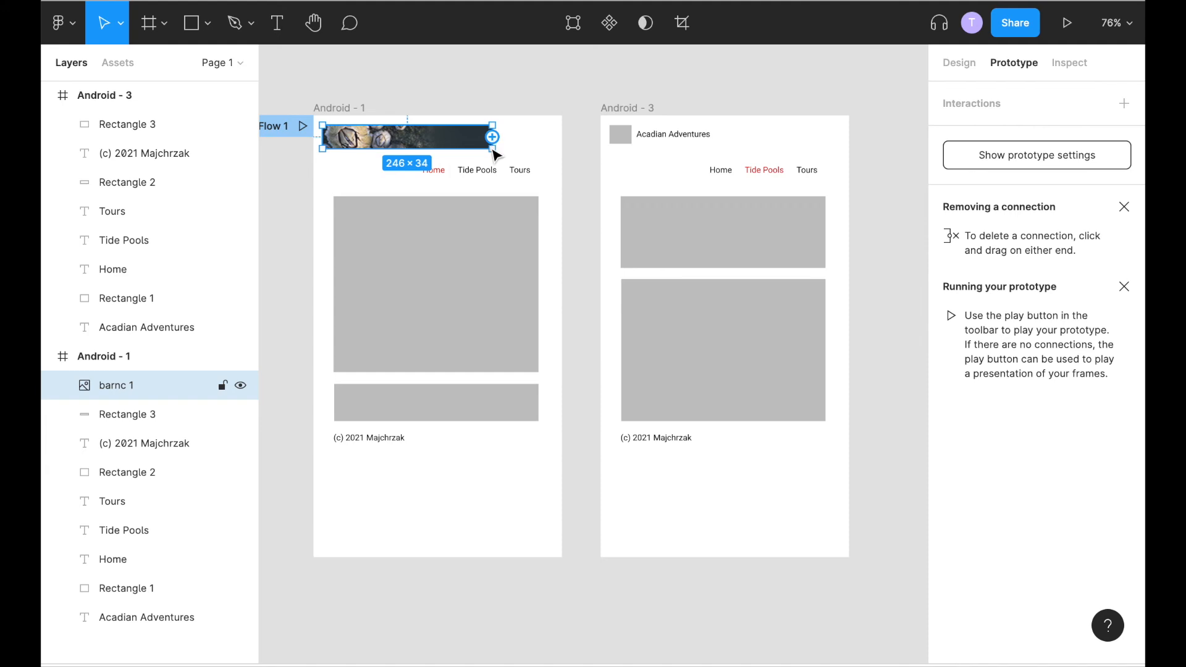
Widen the header image to about 322 × 34 and move it down below the site title to about Y 58
left_click(959, 62)
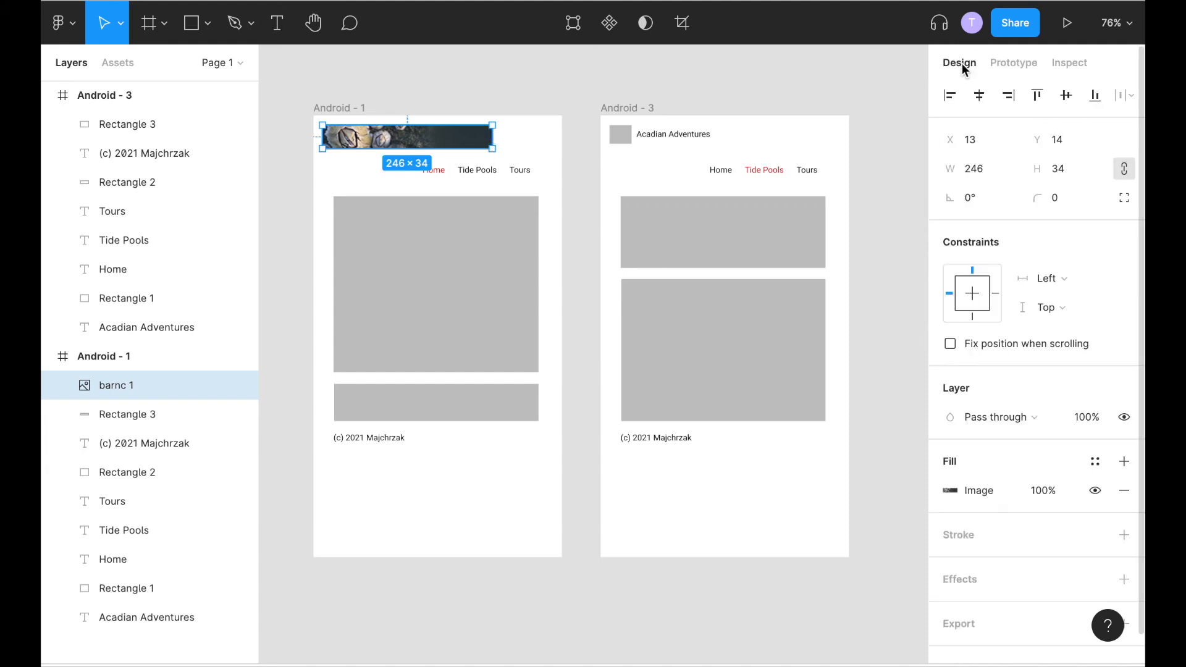
left_click_drag(492, 136, 544, 136)
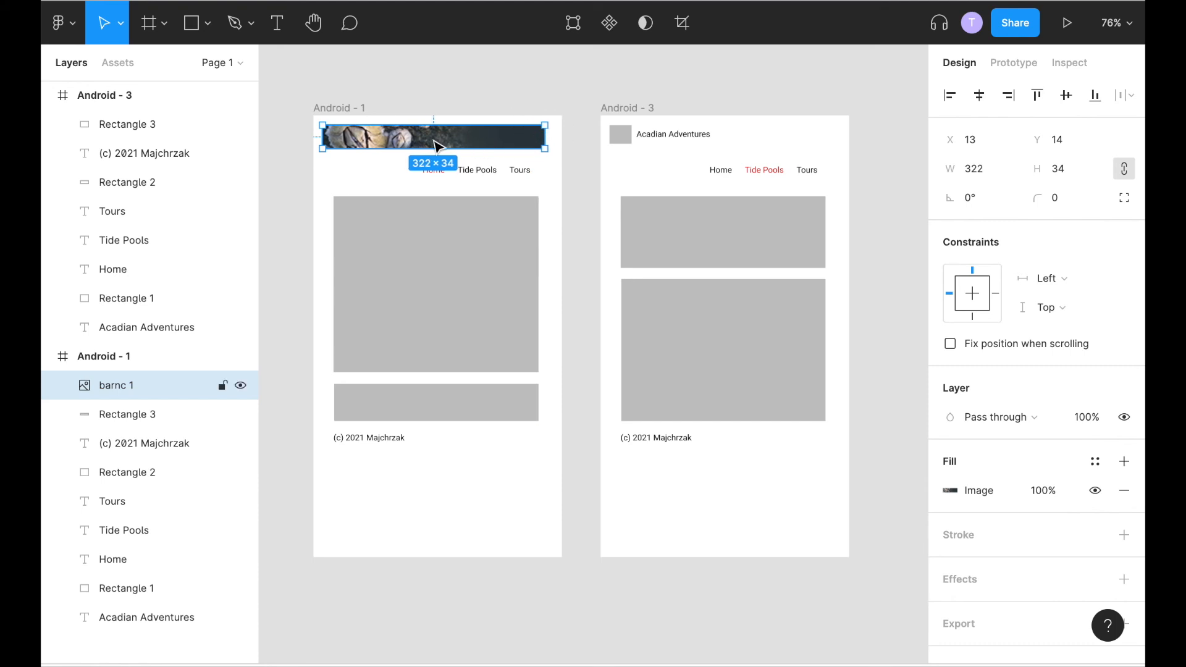
left_click_drag(458, 143, 455, 176)
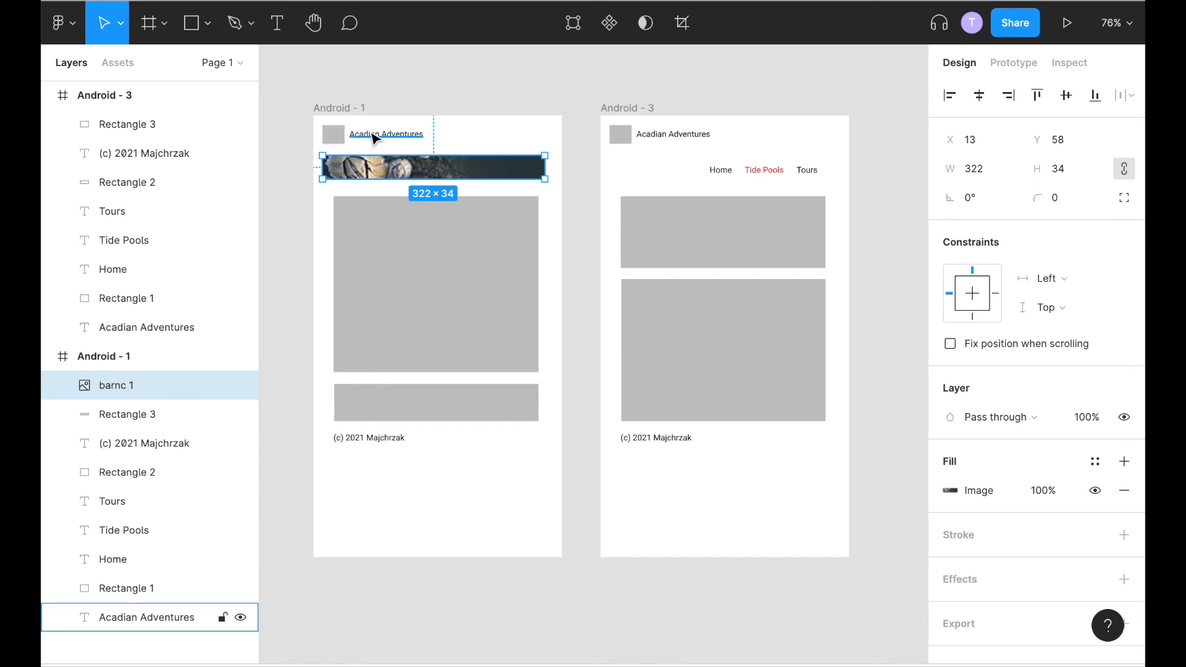
Delete the logo placeholder from the first frame and send the barnc image behind all of that frame's other layers
left_click(339, 136)
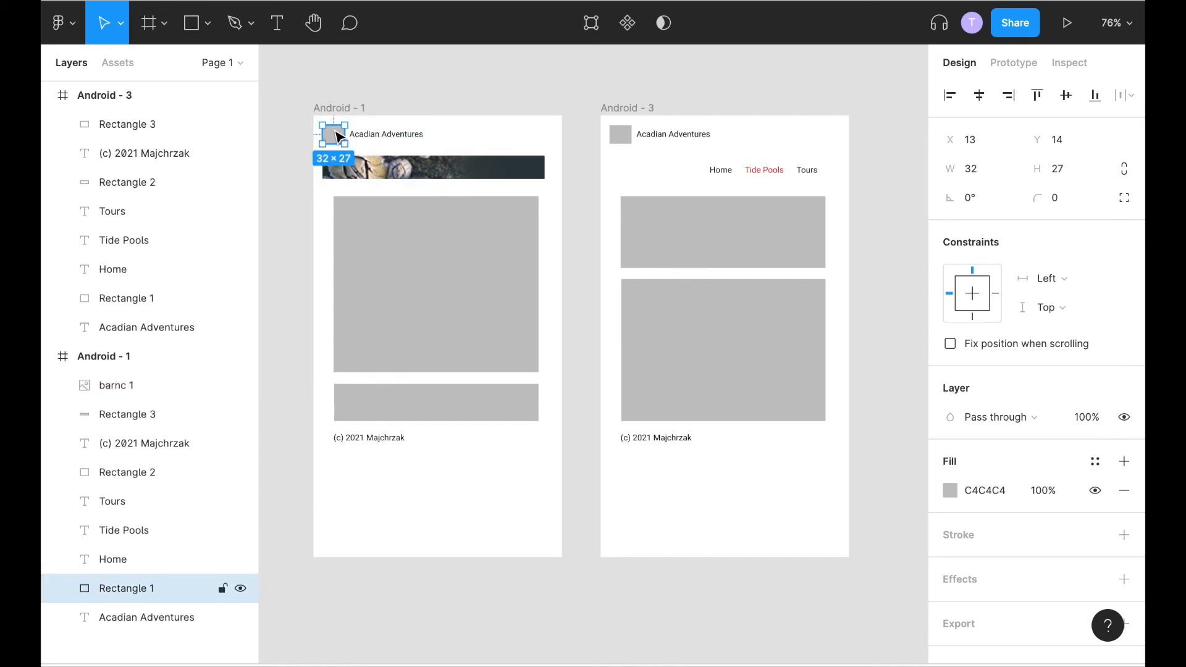
key("Delete")
left_click(368, 140)
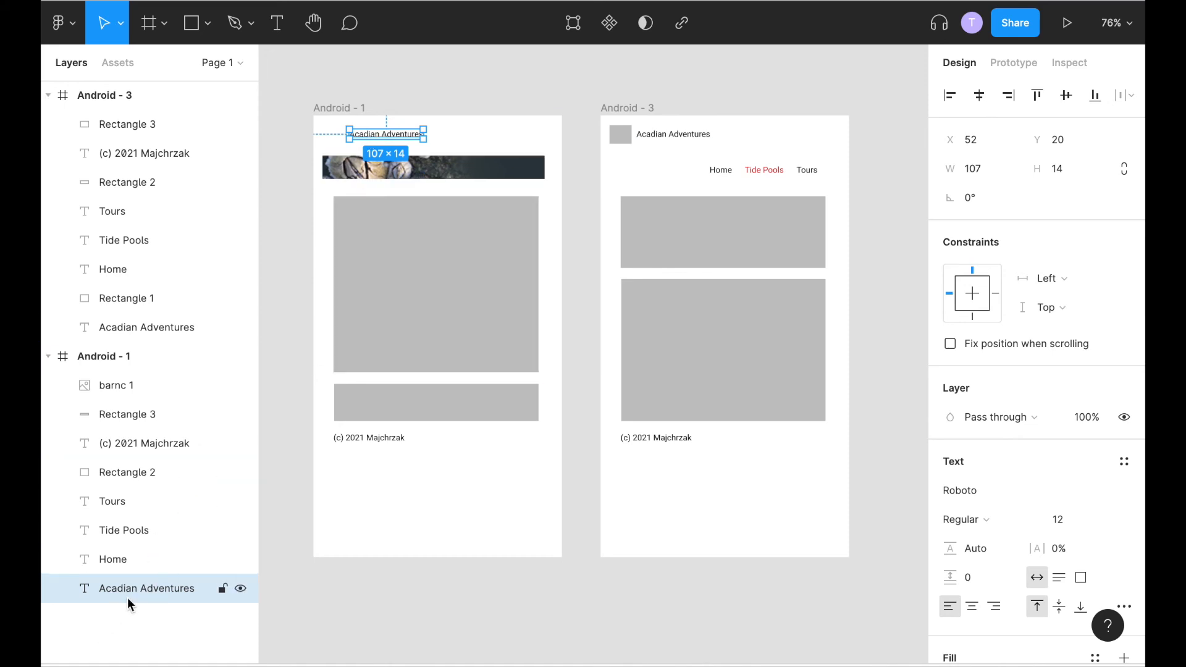
left_click(343, 176)
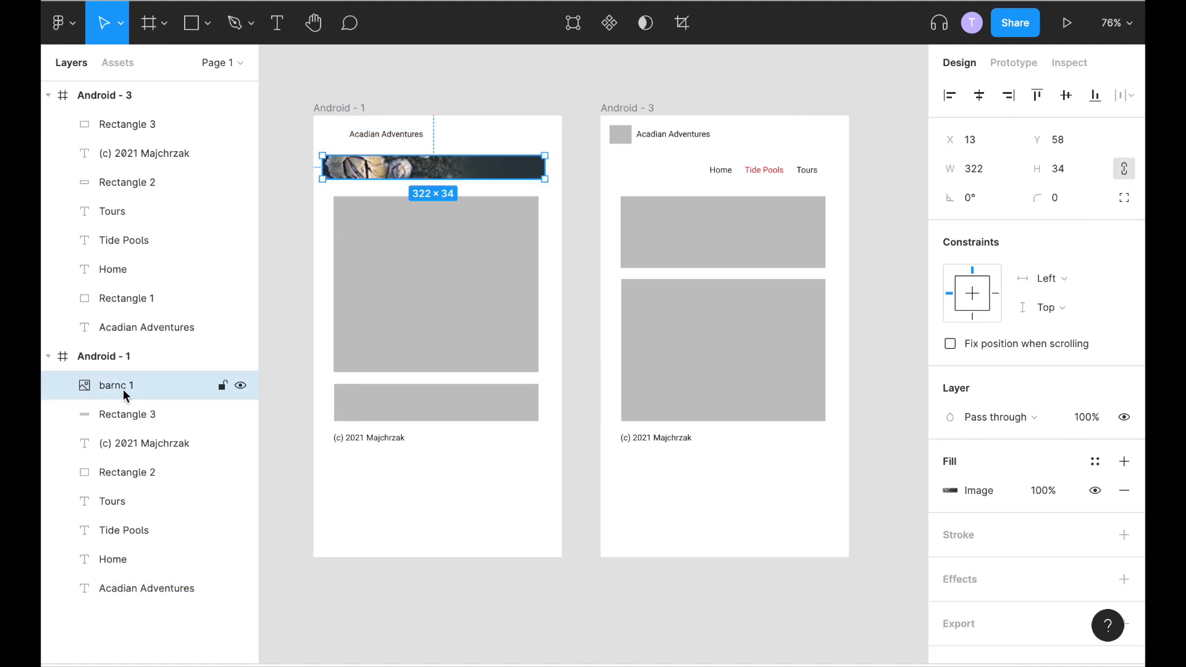
left_click_drag(114, 387, 102, 609)
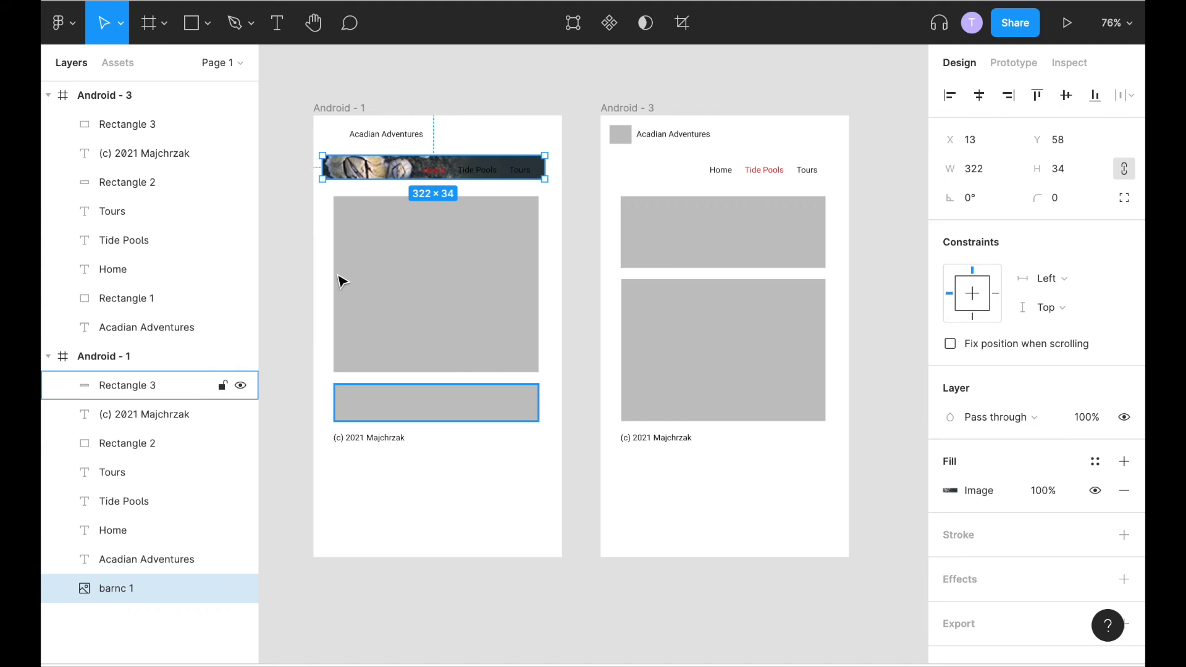
Move the barnc image up above the navigation labels and place the site title over its dark end at X 230, Y 45
left_click_drag(459, 171, 462, 142)
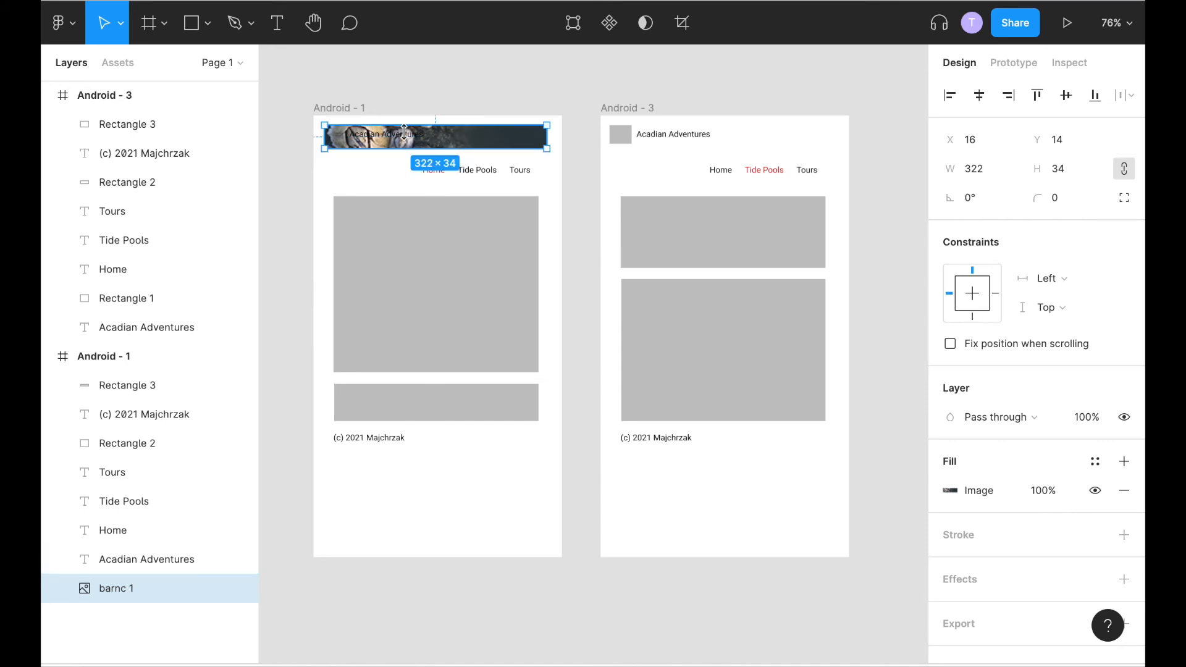
left_click_drag(395, 132, 510, 150)
key("Up")
key("Up")
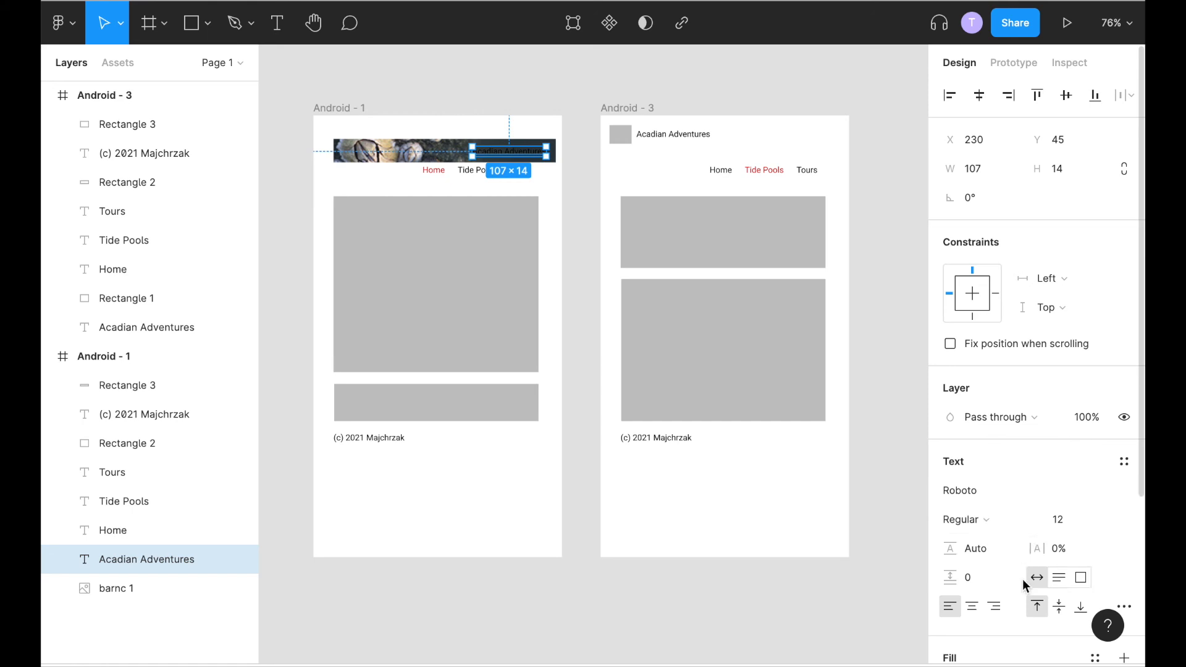
Set the first frame's site title fill colour to white, FFFFFF
scroll(1002, 475, "down", 4)
left_click(985, 462)
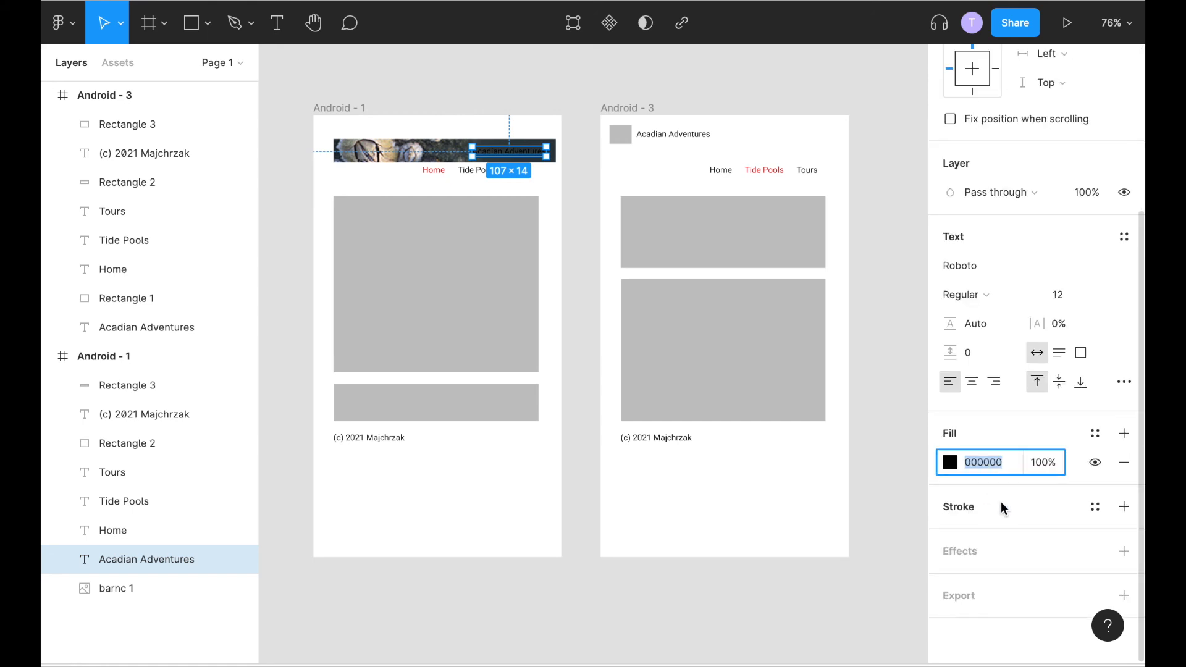
left_click(952, 463)
left_click_drag(728, 231, 707, 207)
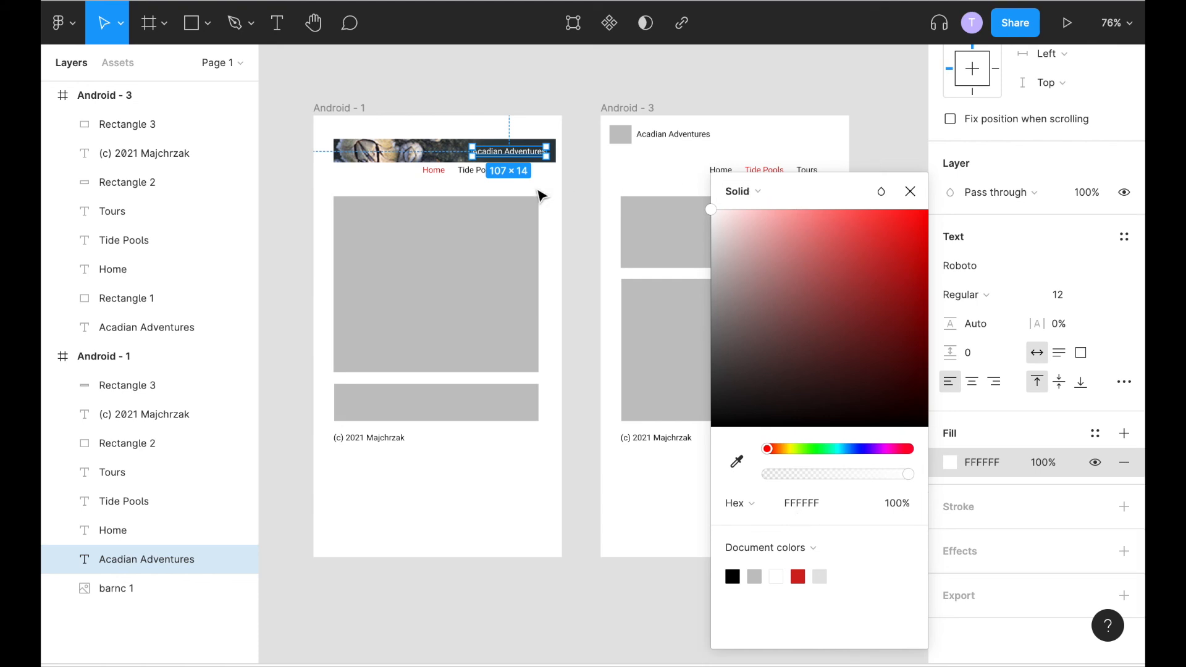
left_click(917, 201)
Change the site title's Roboto font weight to Bold
scroll(1028, 334, "up", 2)
scroll(1028, 334, "up", 3)
scroll(1026, 331, "down", 5)
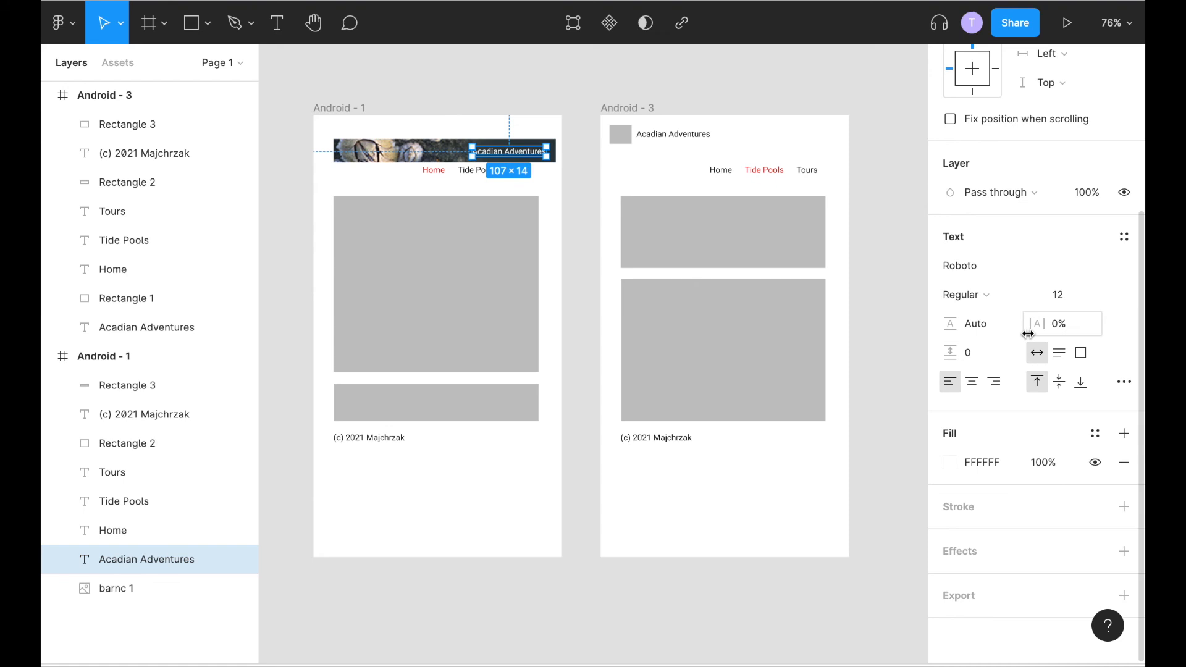
scroll(1026, 332, "up", 5)
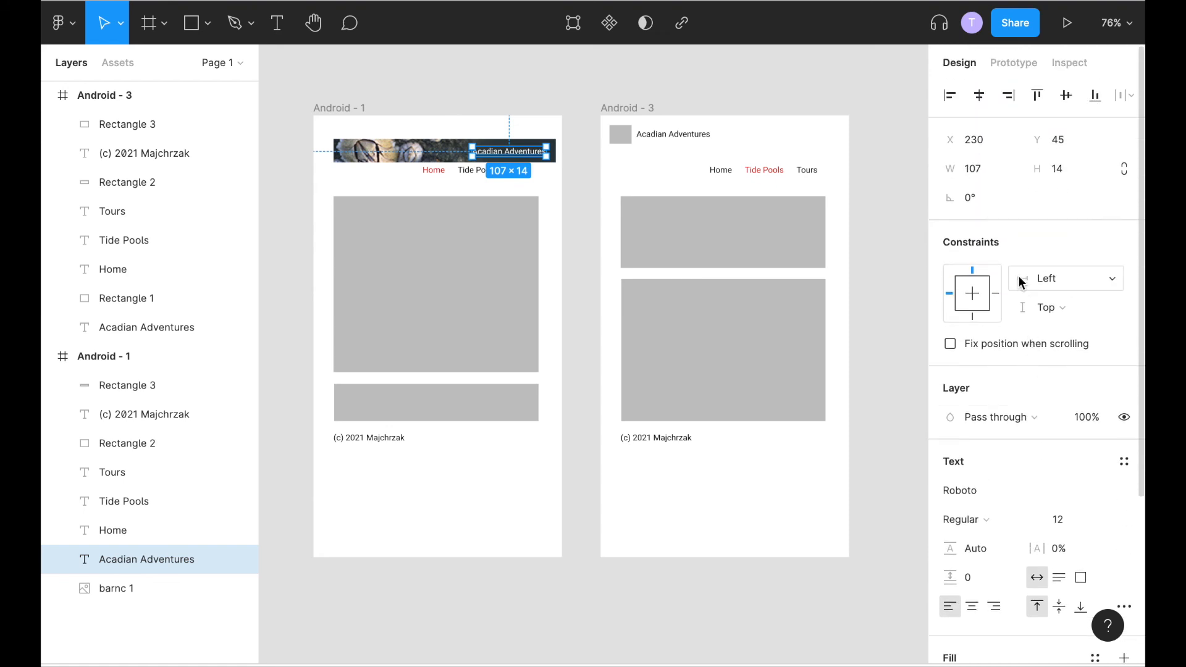
scroll(1020, 417, "down", 1)
scroll(1018, 417, "up", 1)
scroll(1032, 397, "down", 3)
scroll(1031, 397, "down", 2)
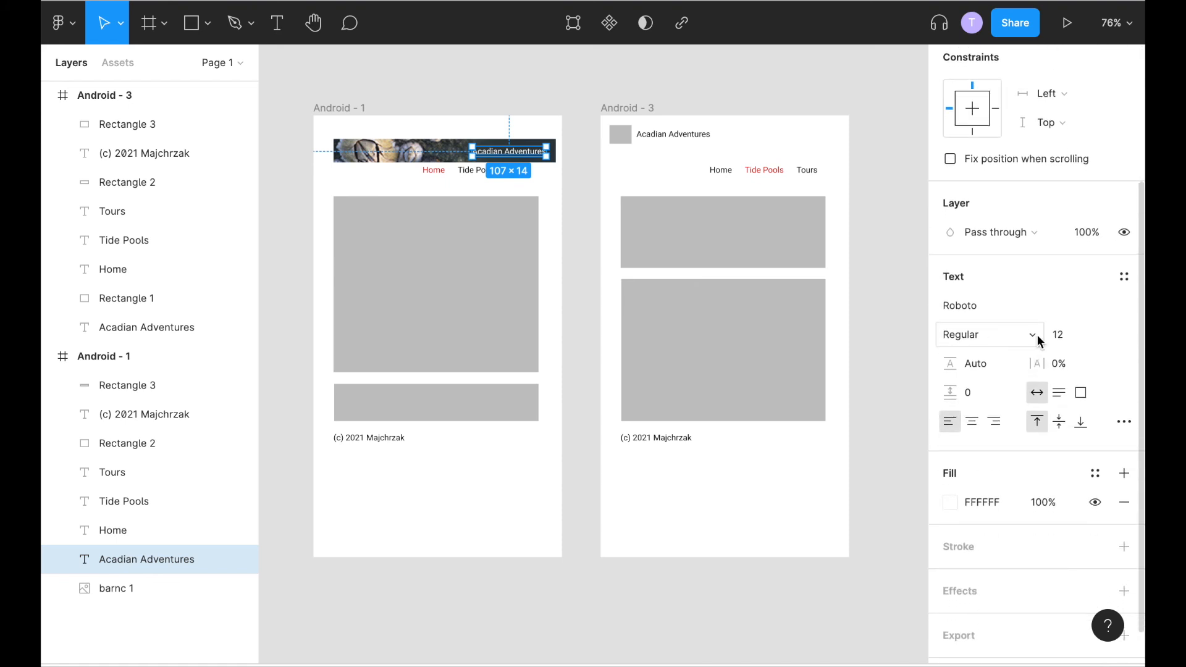
left_click(1035, 336)
left_click(1007, 378)
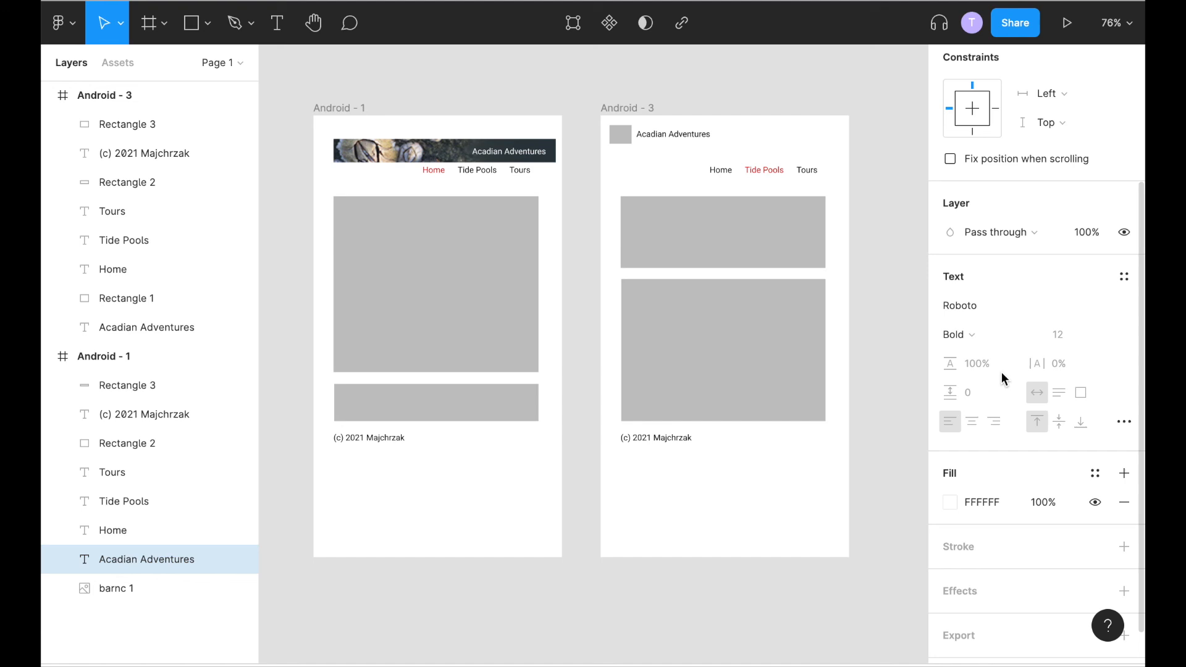
Shift the header image and site title together slightly up and to the left so the banner sits evenly within the first frame
left_click(360, 147, "shift")
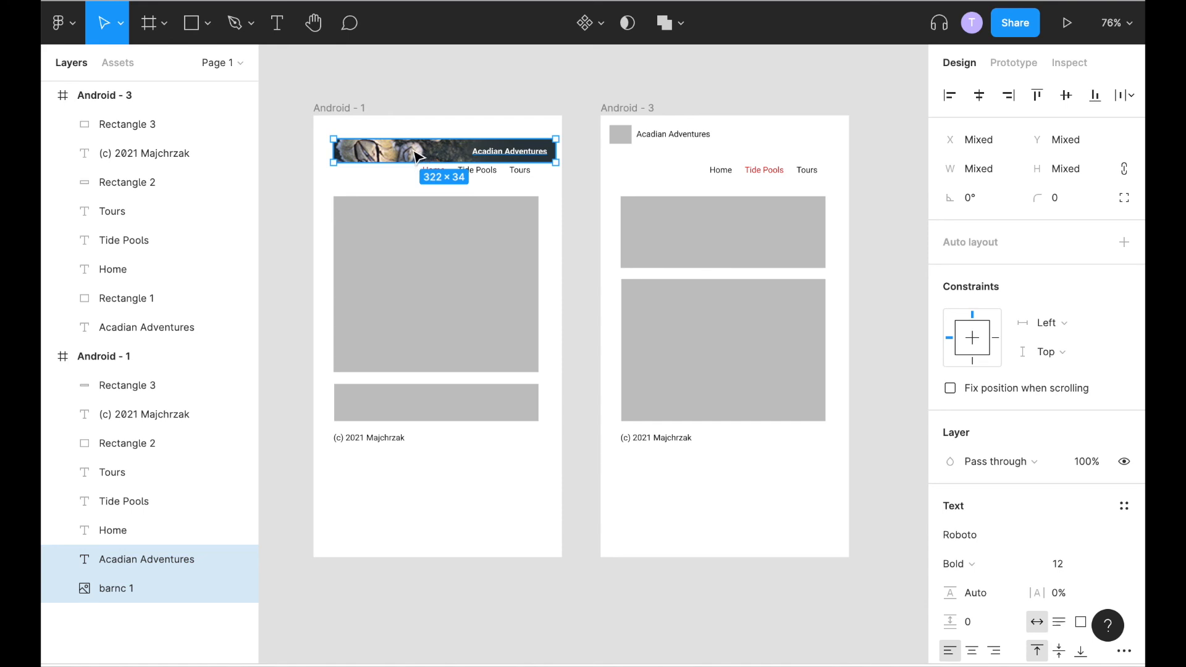
left_click_drag(417, 156, 413, 148)
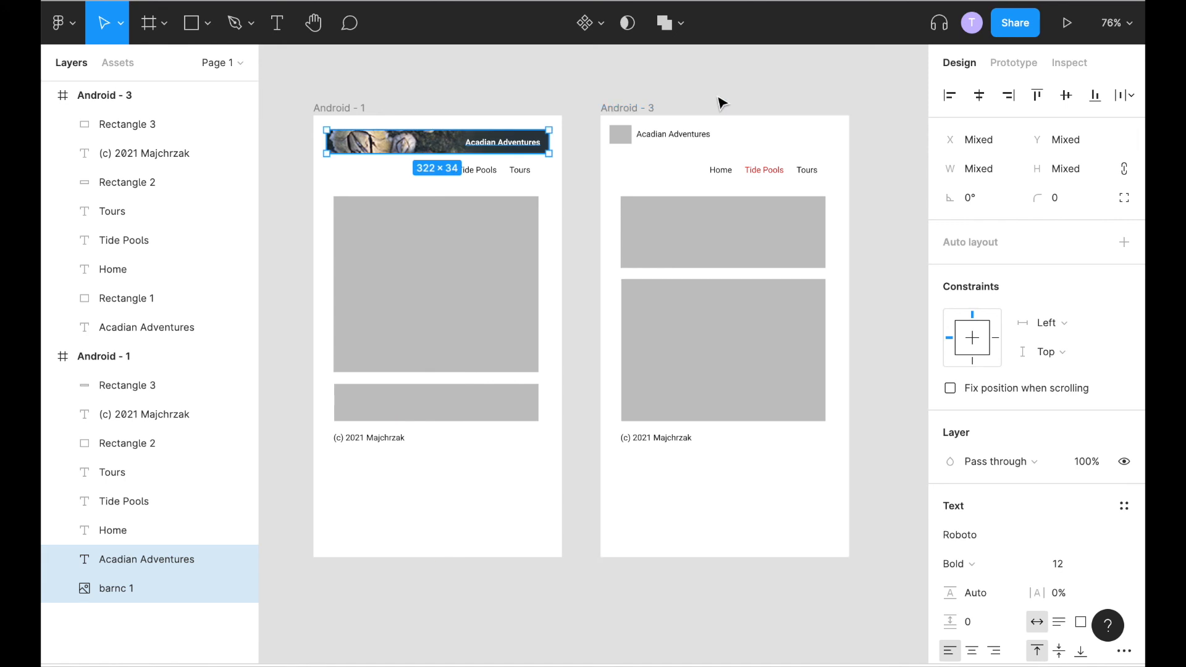
left_click(519, 102)
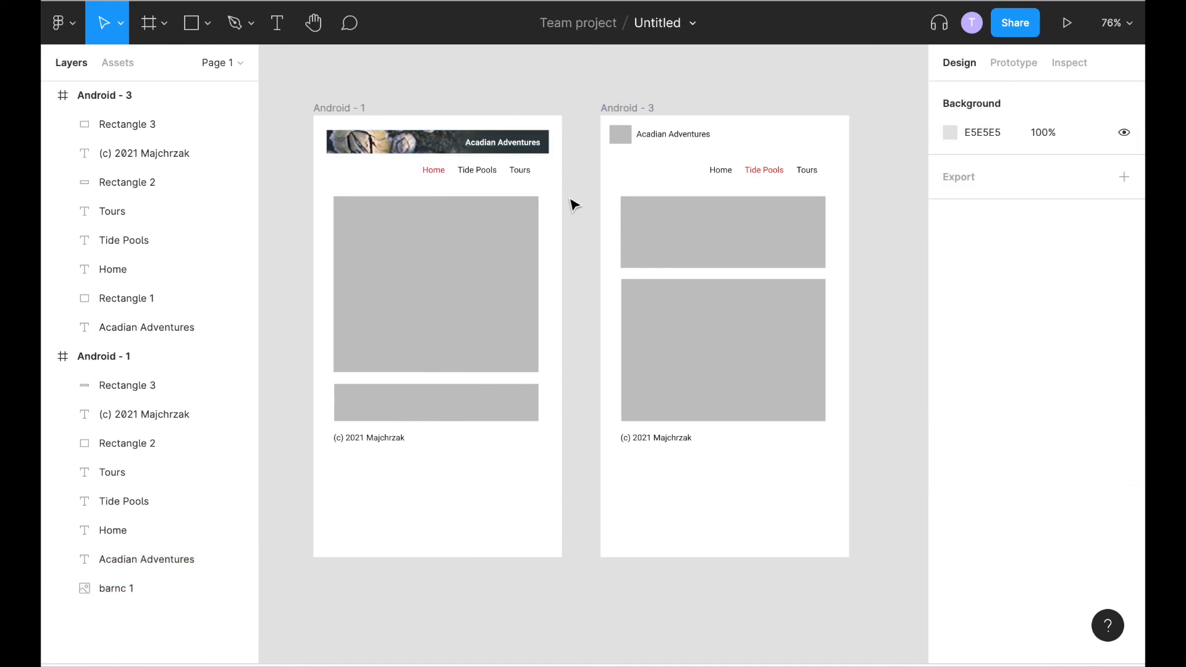
Bring periwinkle350.jpg from the media folder over the first frame's large placeholder, size it to about 304 × 256, and delete that placeholder
left_click(470, 272)
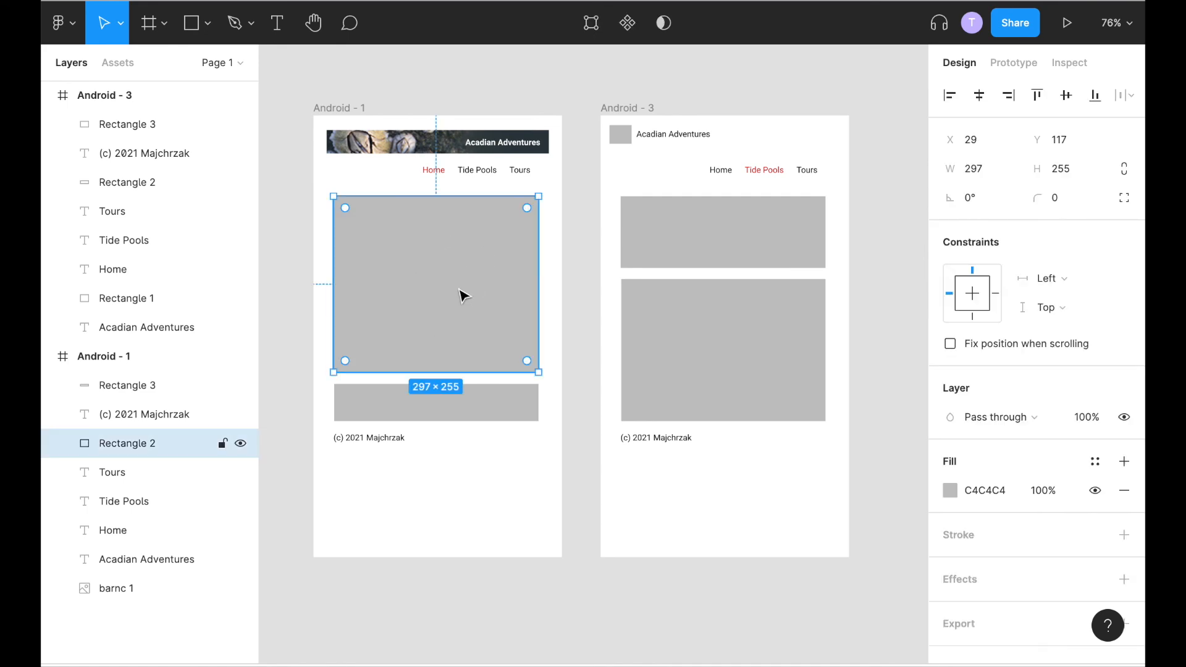
key("shift+super+k")
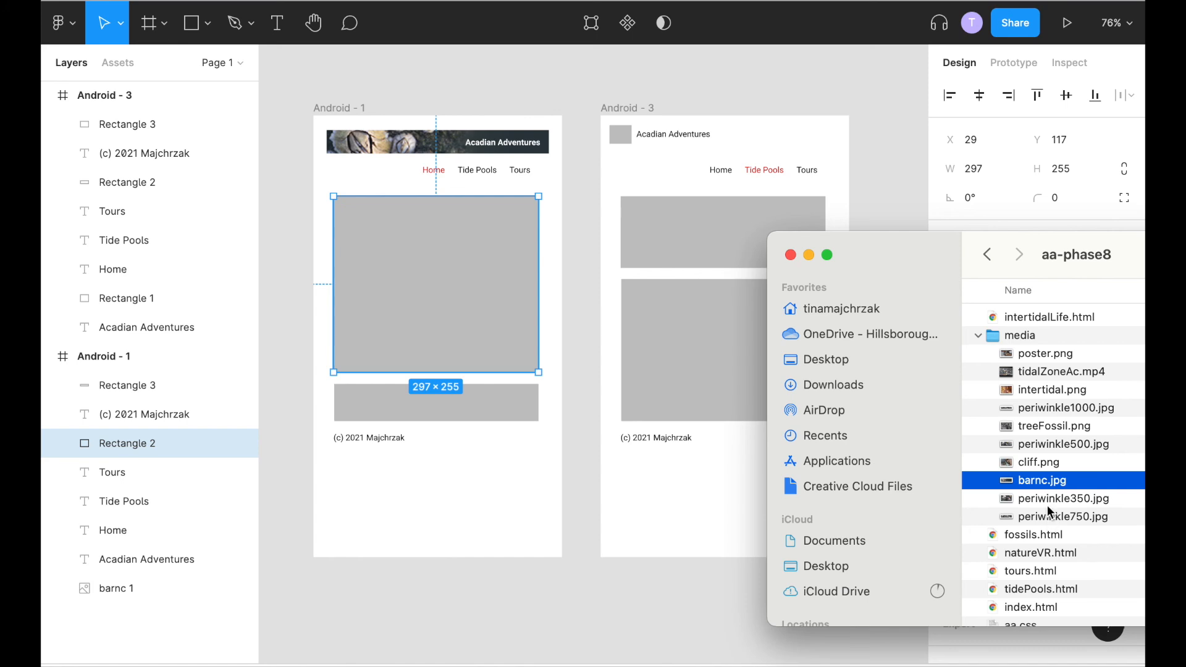
left_click_drag(1044, 505, 422, 293)
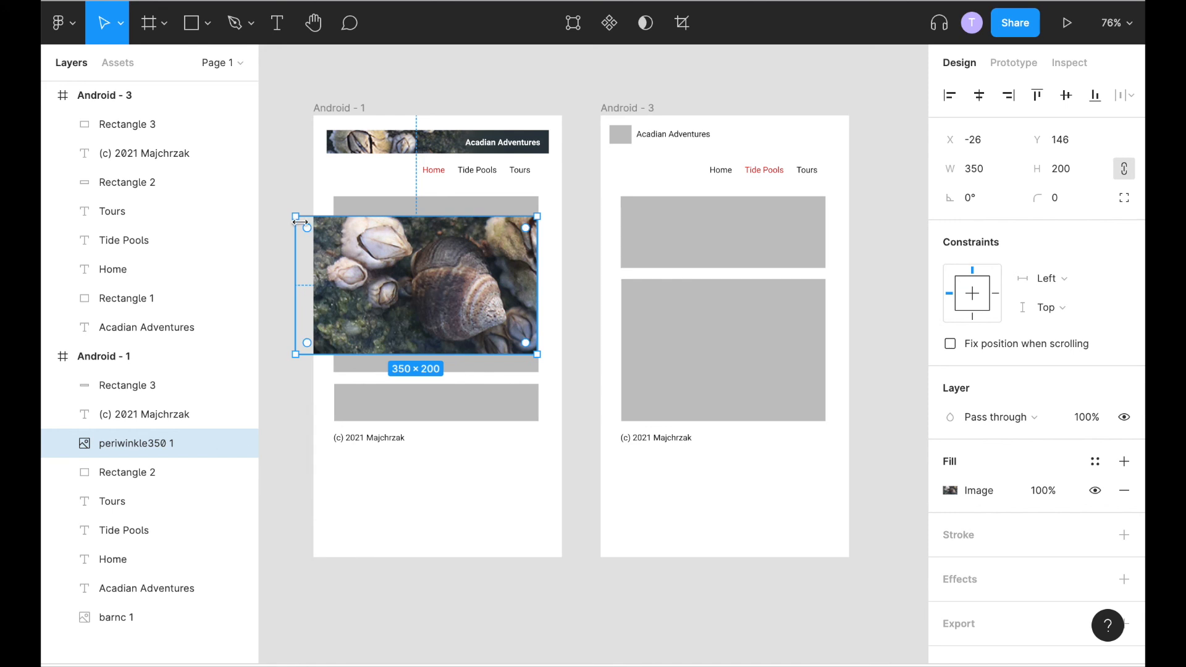
left_click_drag(297, 221, 327, 178)
left_click_drag(464, 273, 475, 279)
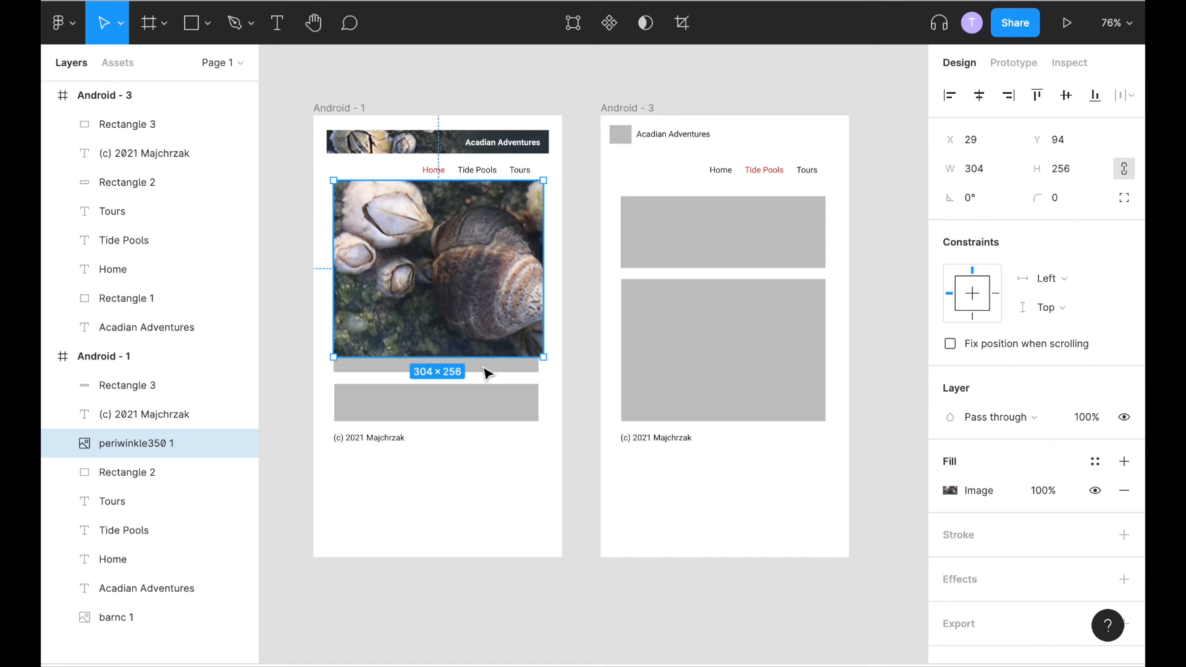
left_click(484, 367)
key("Delete")
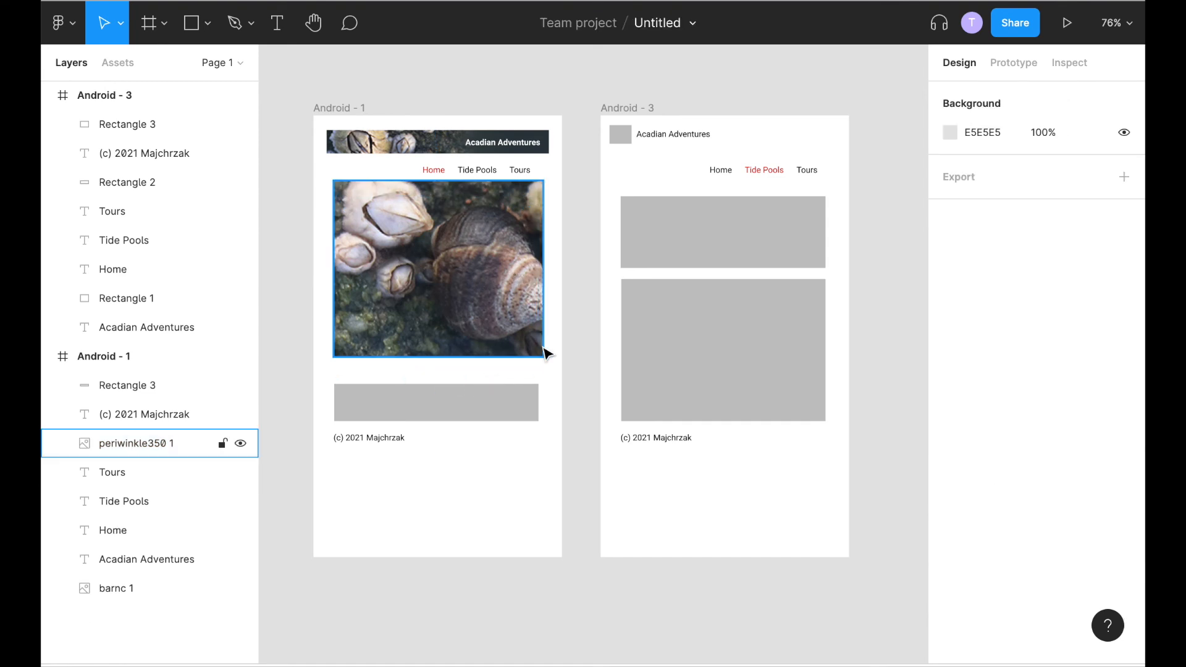
Align the periwinkle image with the header banner, enlarging it to about 322 × 261 at X 19, Y 103
left_click(525, 321)
left_click_drag(506, 296, 500, 294)
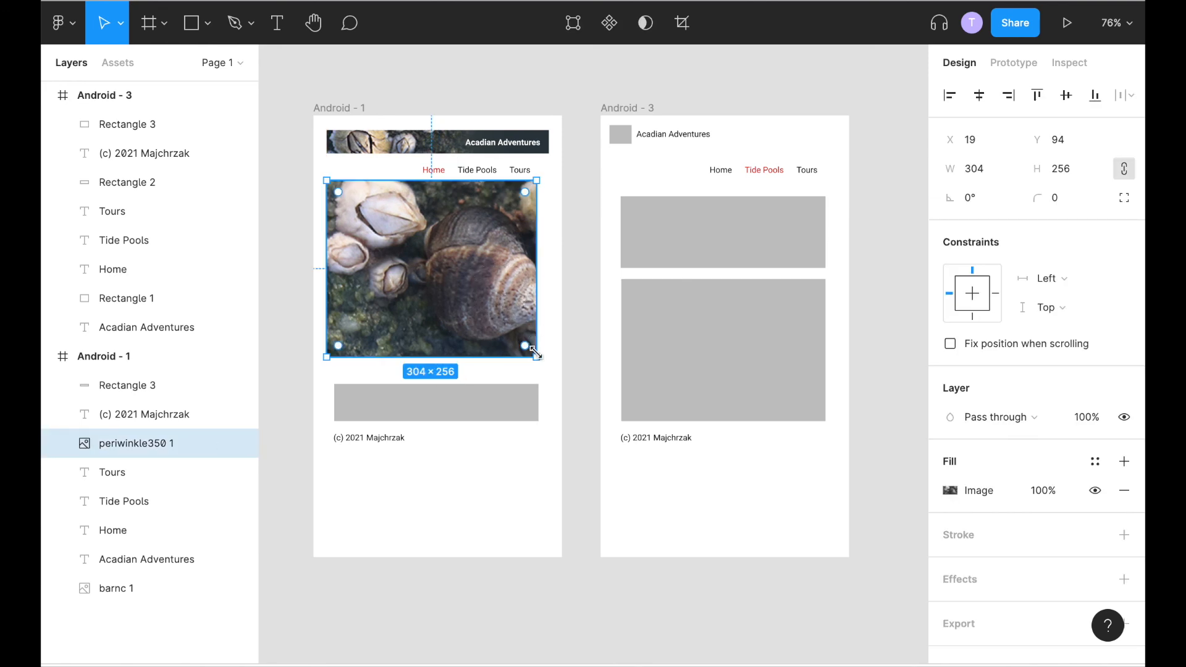
left_click_drag(536, 357, 549, 361)
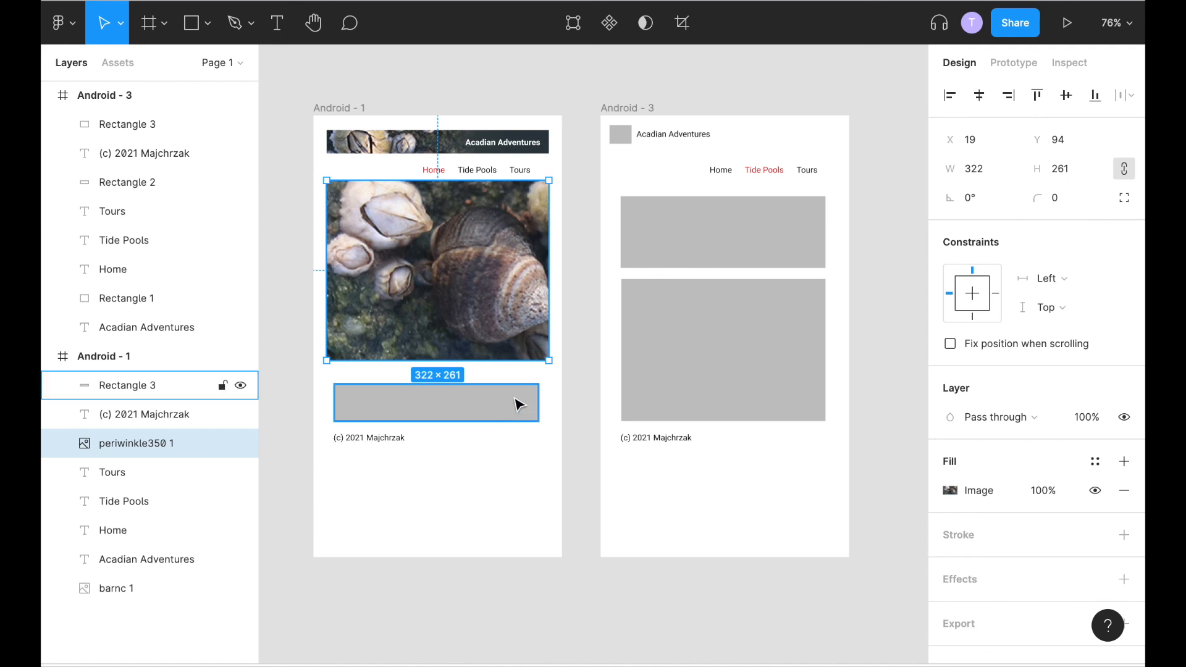
left_click_drag(499, 260, 502, 265)
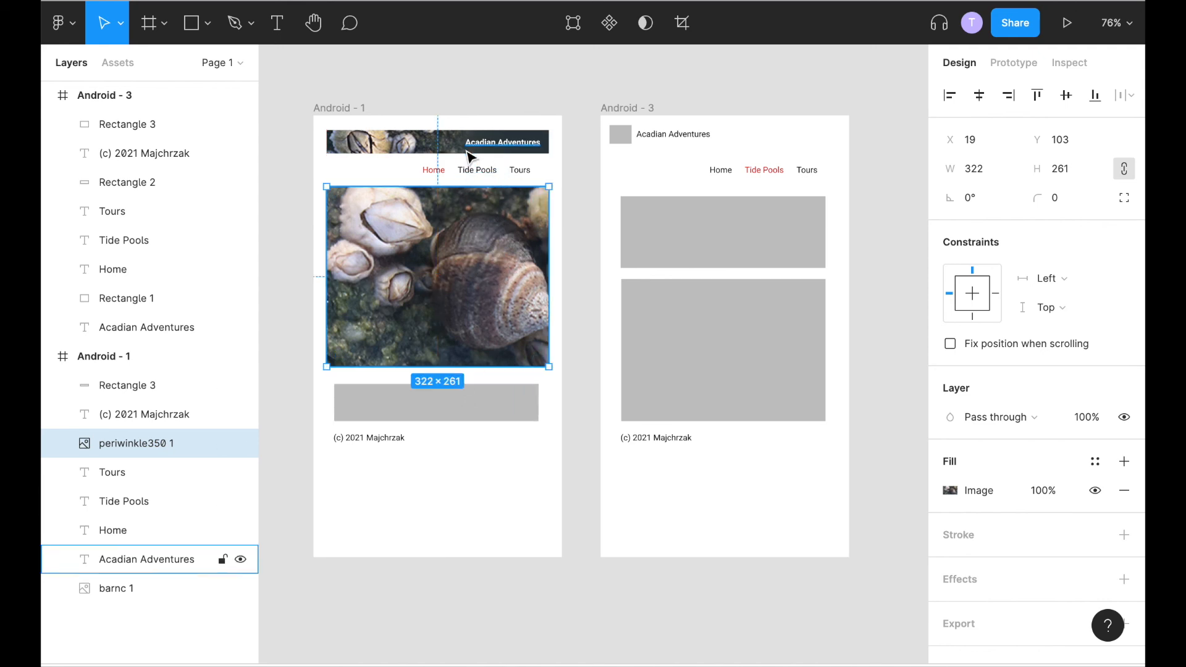
Replace the first frame's lower grey placeholder with the text "Let's go on an adventure together!"
left_click(472, 404)
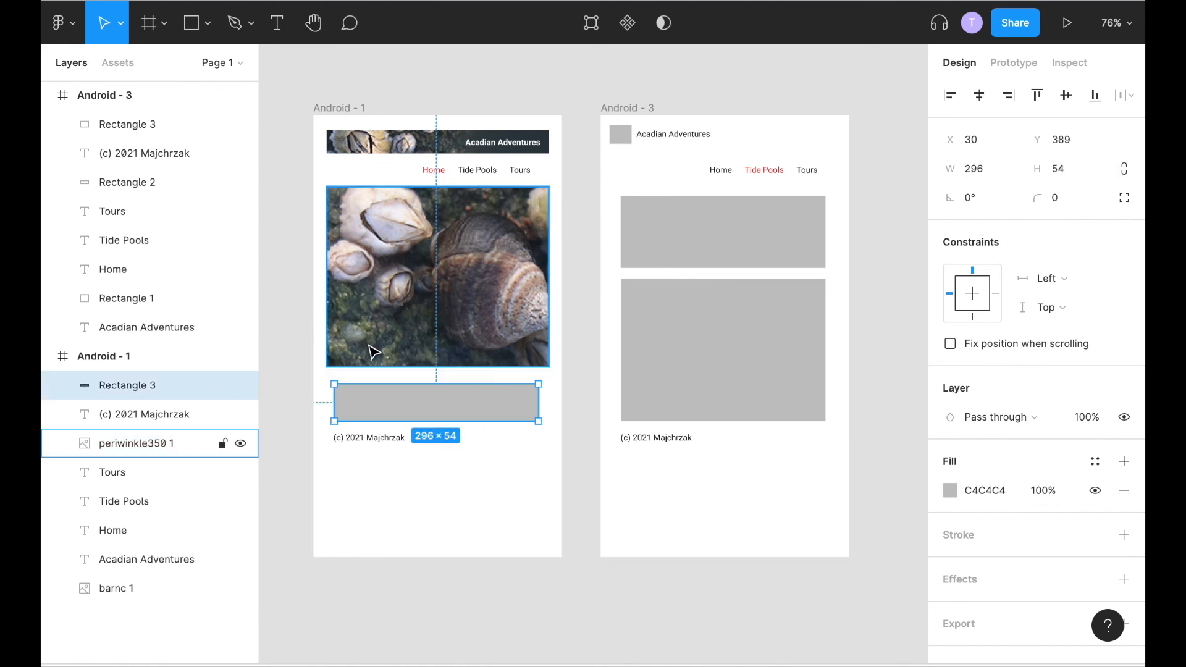
key("Delete")
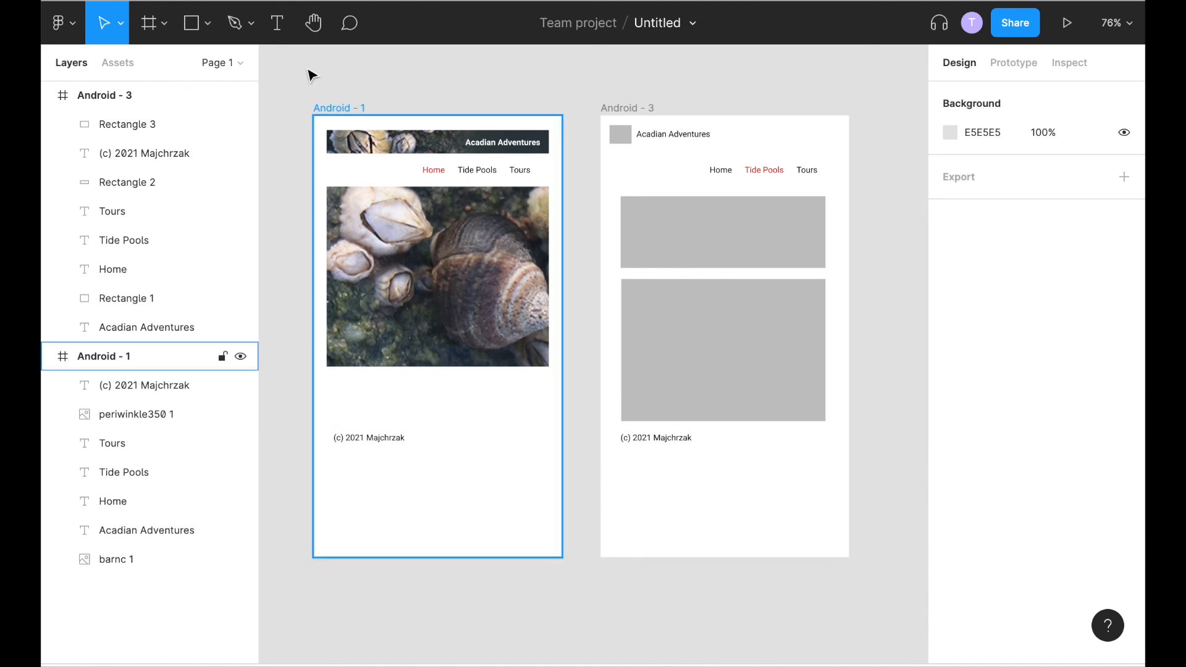
left_click(278, 23)
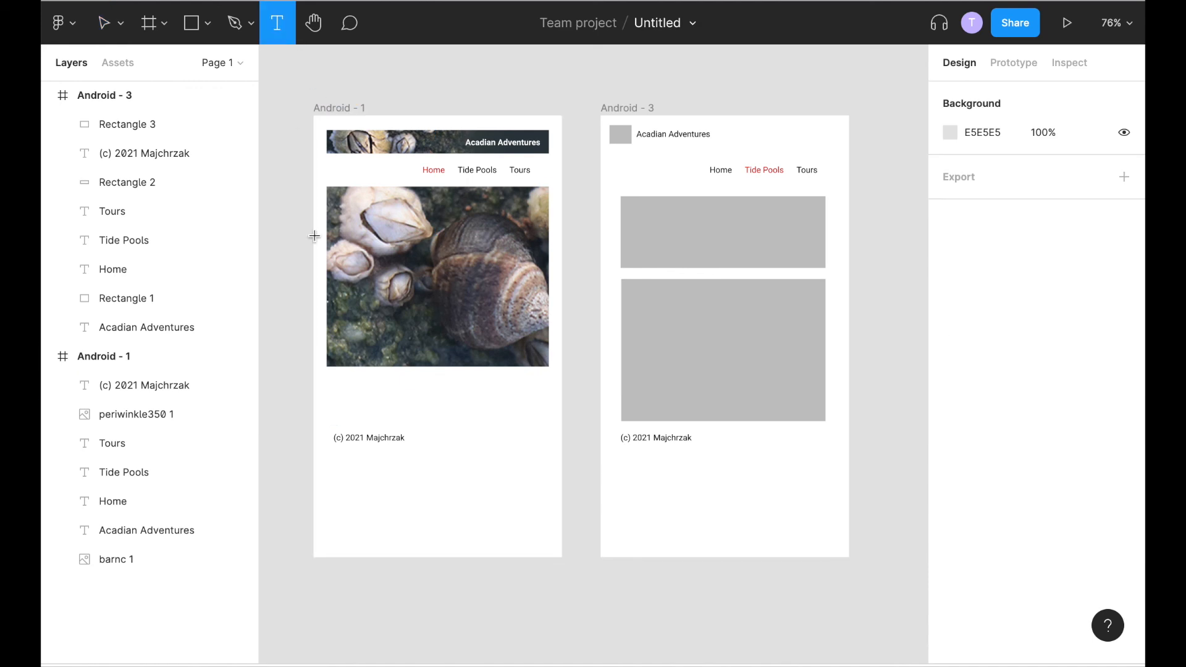
left_click(336, 400)
type("Let's go on an")
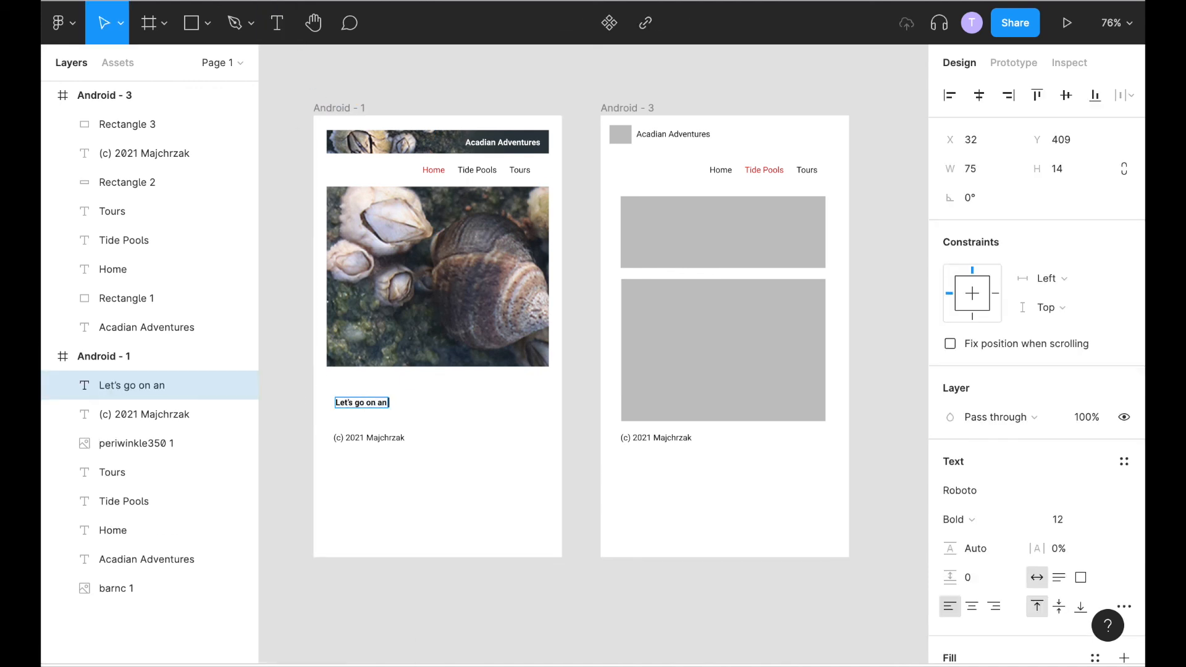
type(" adventure together!")
key("Escape")
Enlarge the tagline's text box to fit two lines and set its font size to 24
left_click_drag(441, 408, 498, 428)
scroll(1014, 487, "down", 5)
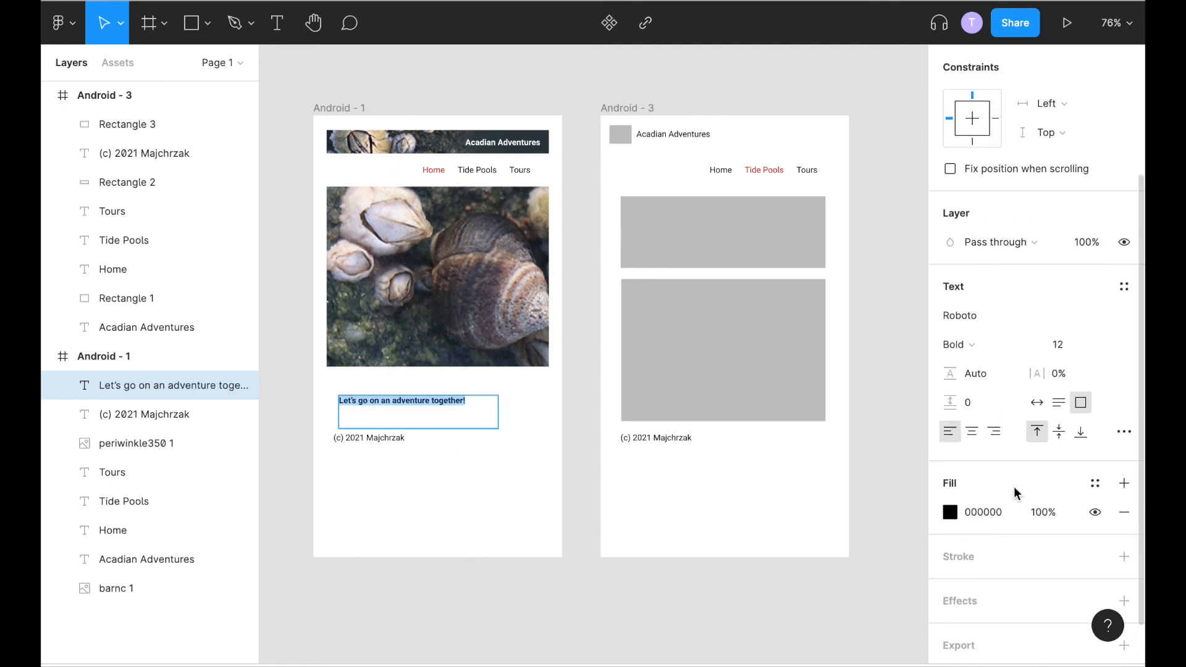
left_click(1111, 348)
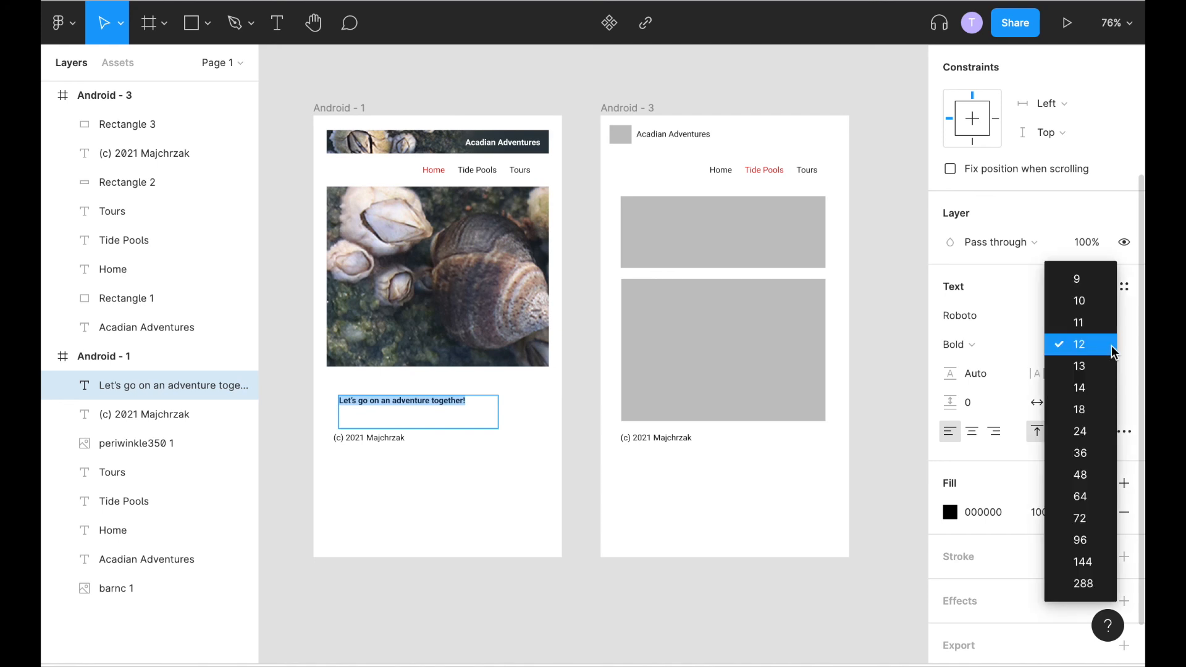
left_click(1088, 426)
double_click(405, 408)
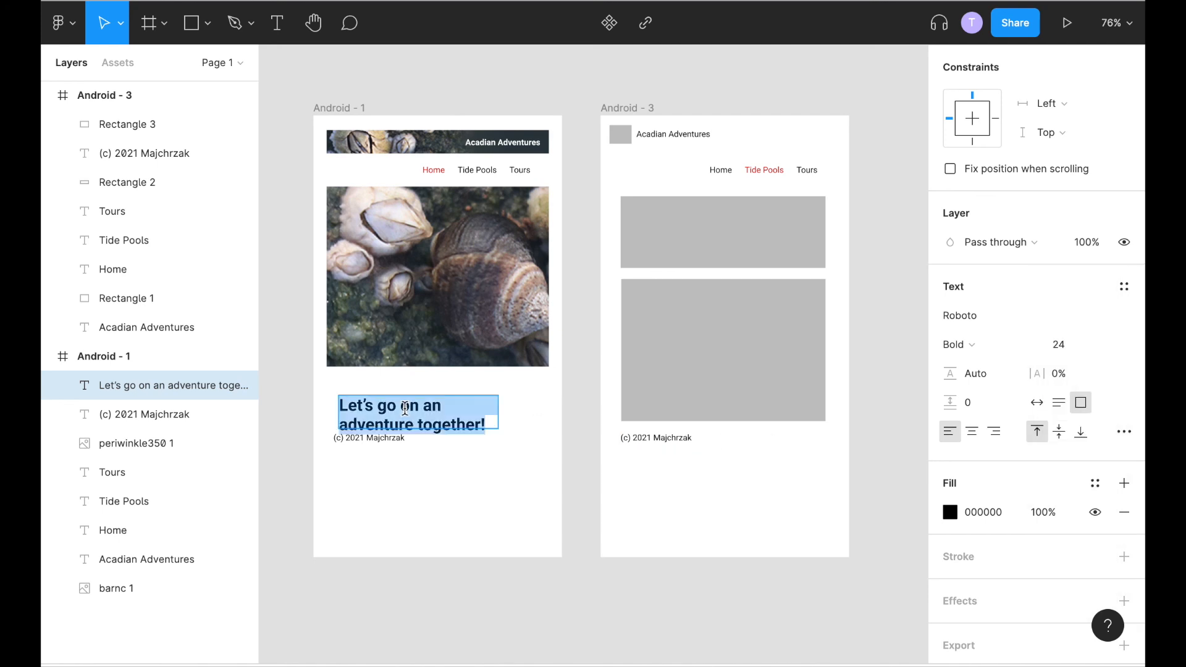
left_click(450, 409)
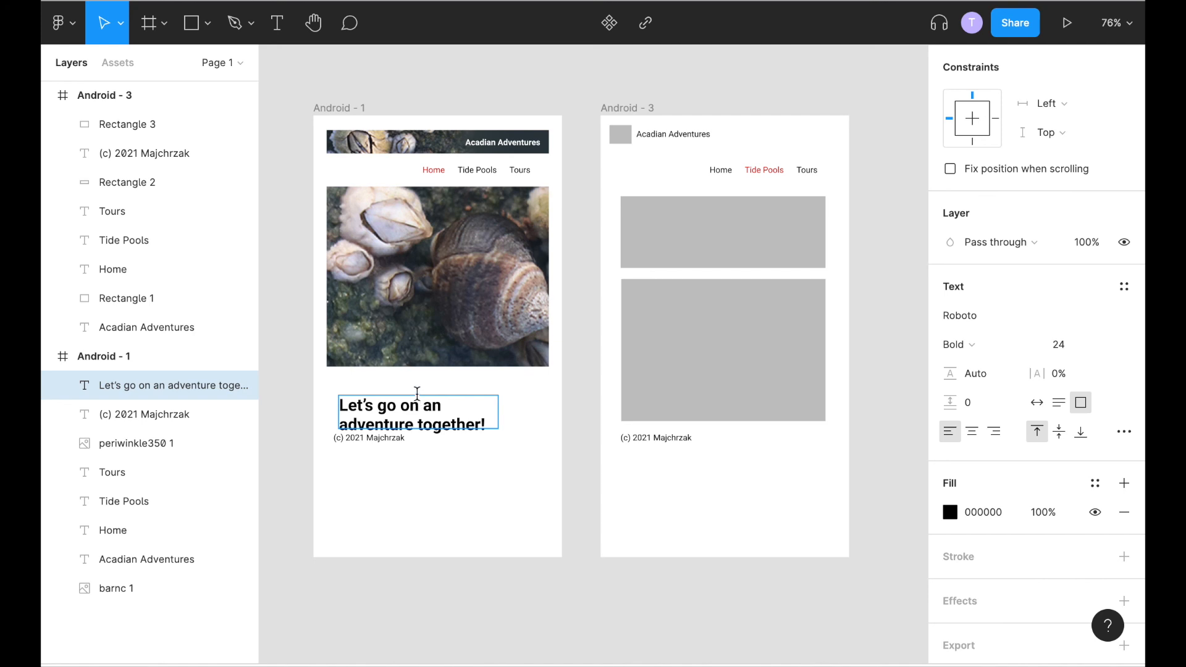
Move the tagline up just below the periwinkle image, aligned with the image's left edge
key("Escape")
mouse_move(462, 414)
left_mouse_down()
mouse_move(471, 401)
mouse_move(458, 394)
left_mouse_up()
left_click(488, 486)
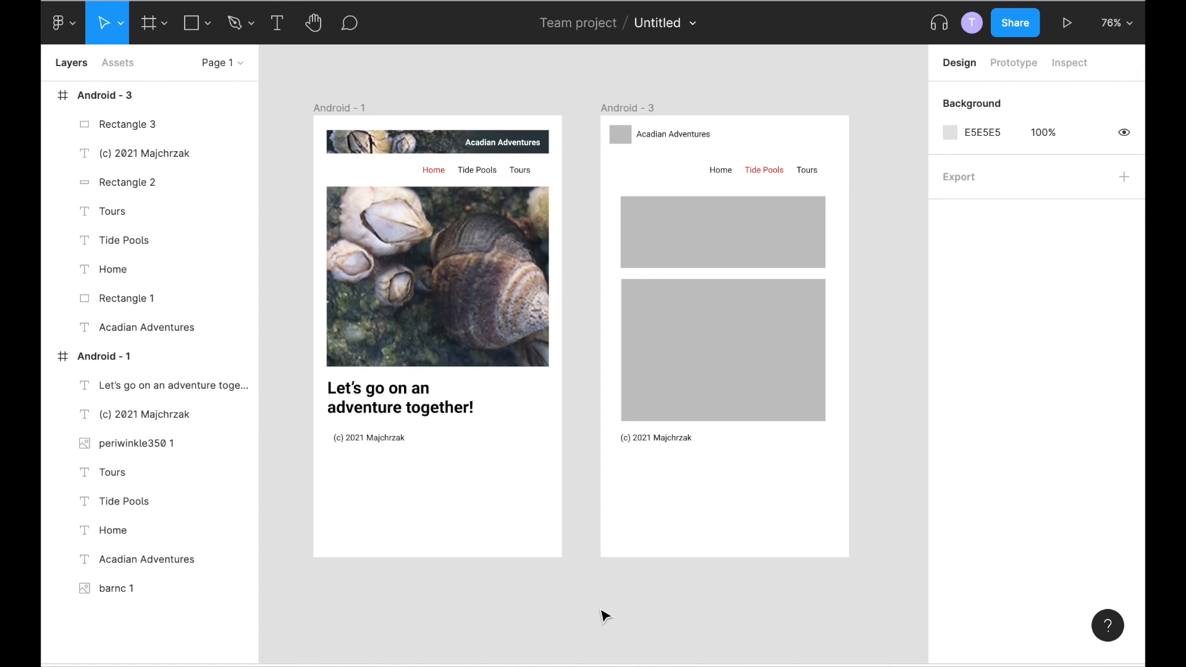
Show the prototype connections, run the preview of the updated design, and test the Tide Pools and Home links
left_click(1017, 67)
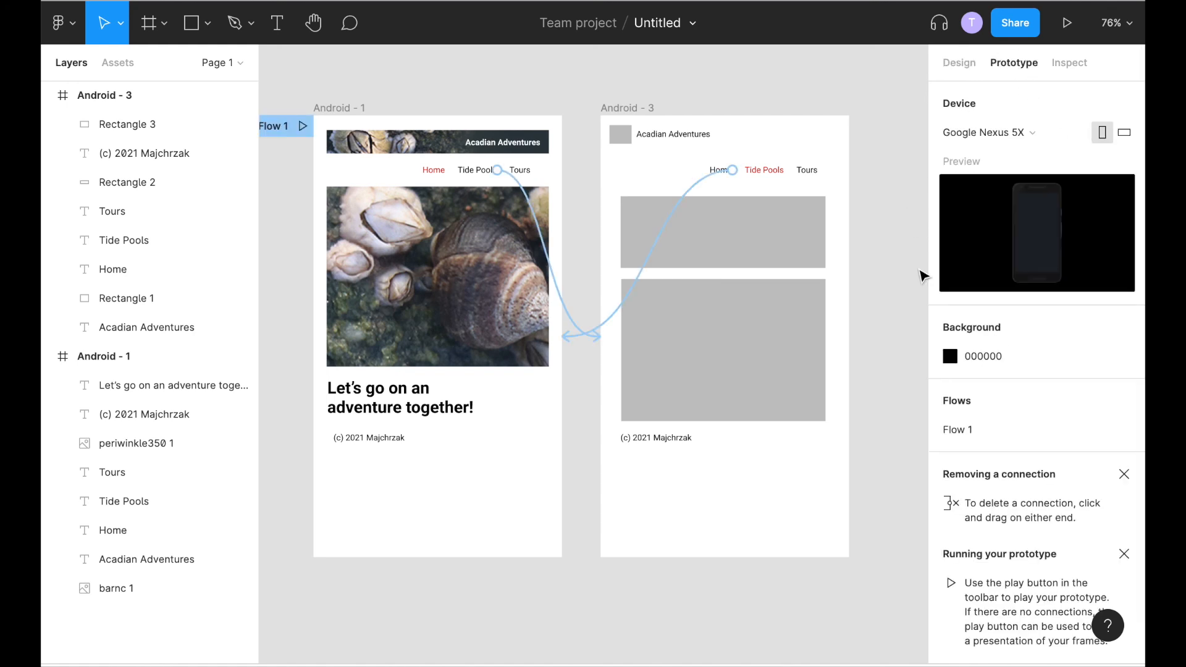
left_click(1070, 29)
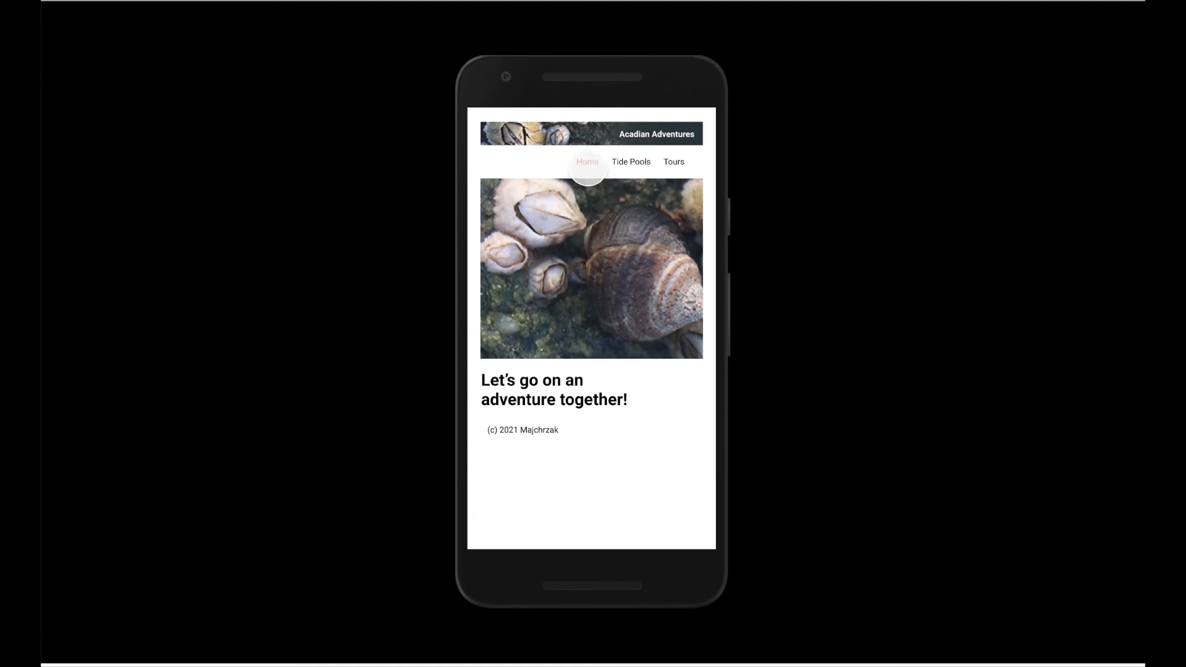
left_click(627, 161)
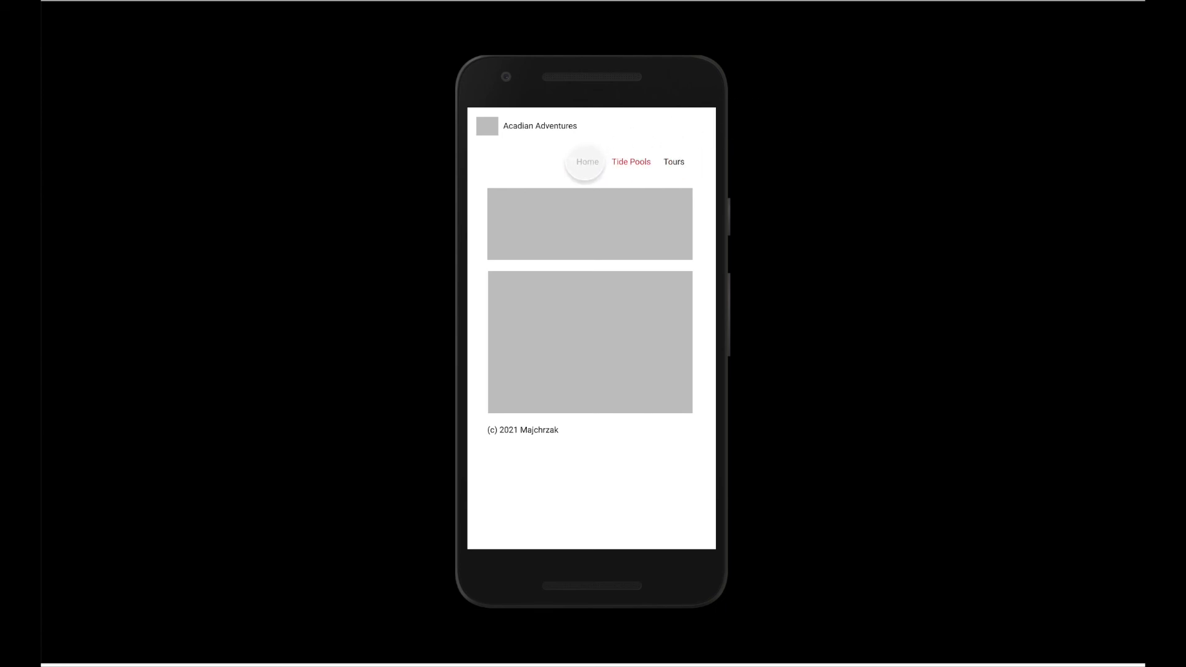
left_click(588, 162)
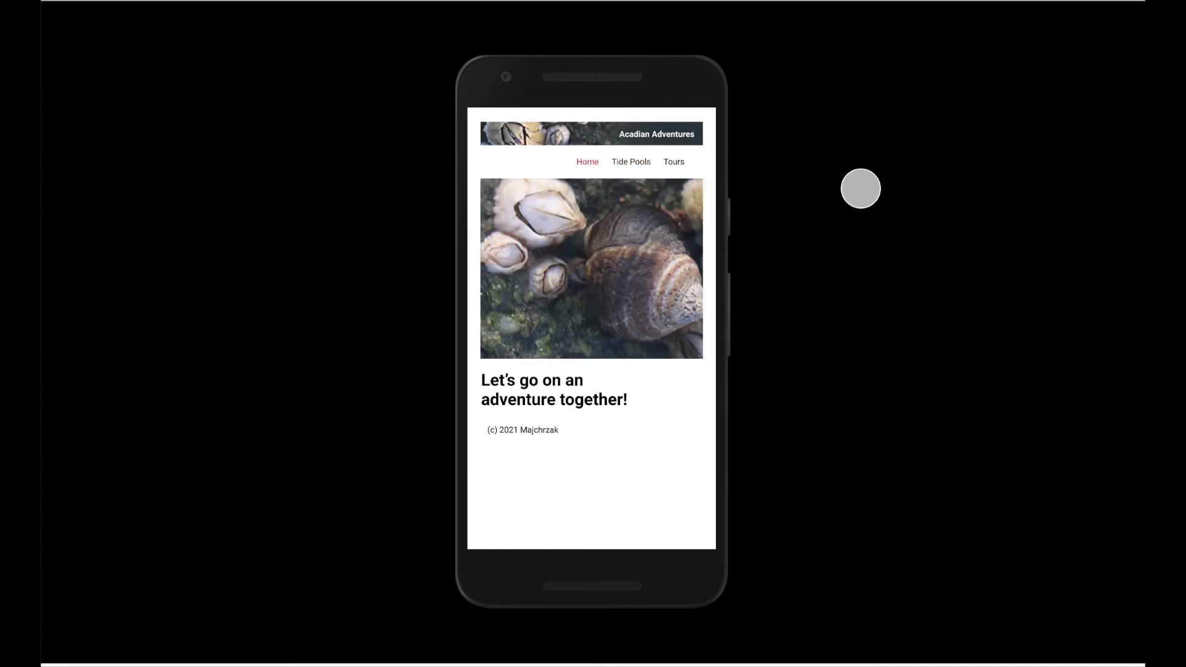